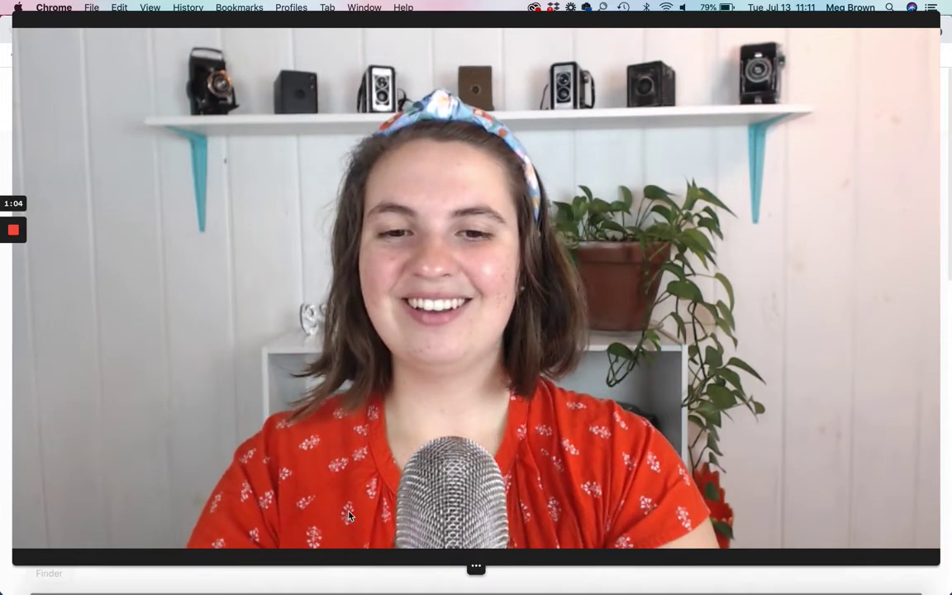
pyautogui.click(451, 566)
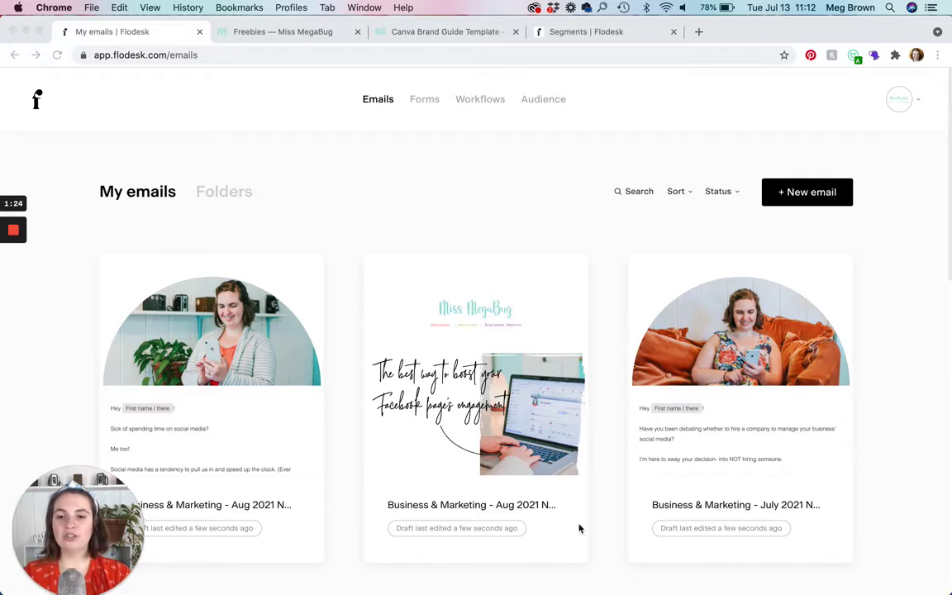
# - Look through the draft and sent newsletters in the My emails list down to the end of the first page
pyautogui.scroll(-5, 602, 533)
pyautogui.scroll(-12, 602, 533)
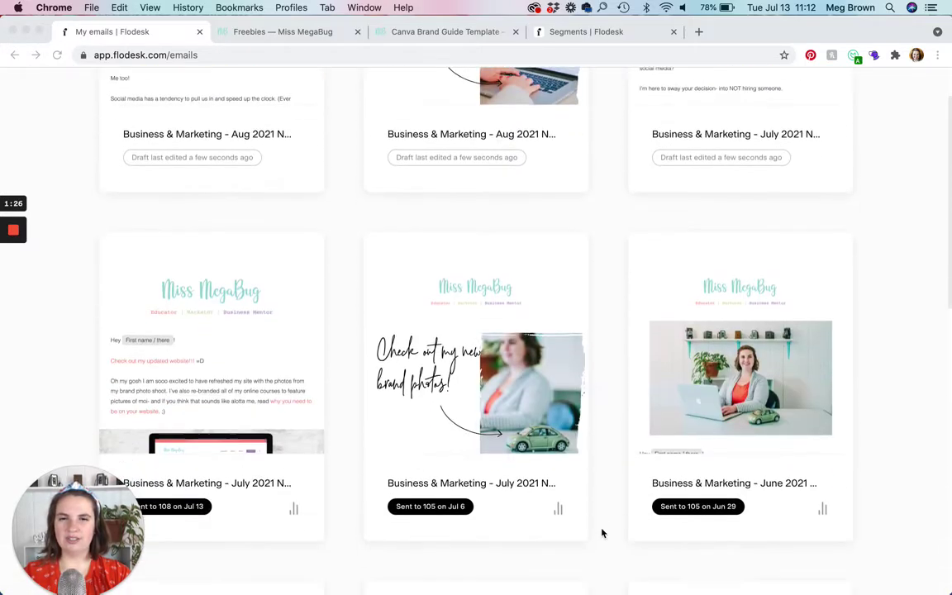
pyautogui.scroll(-2, 601, 533)
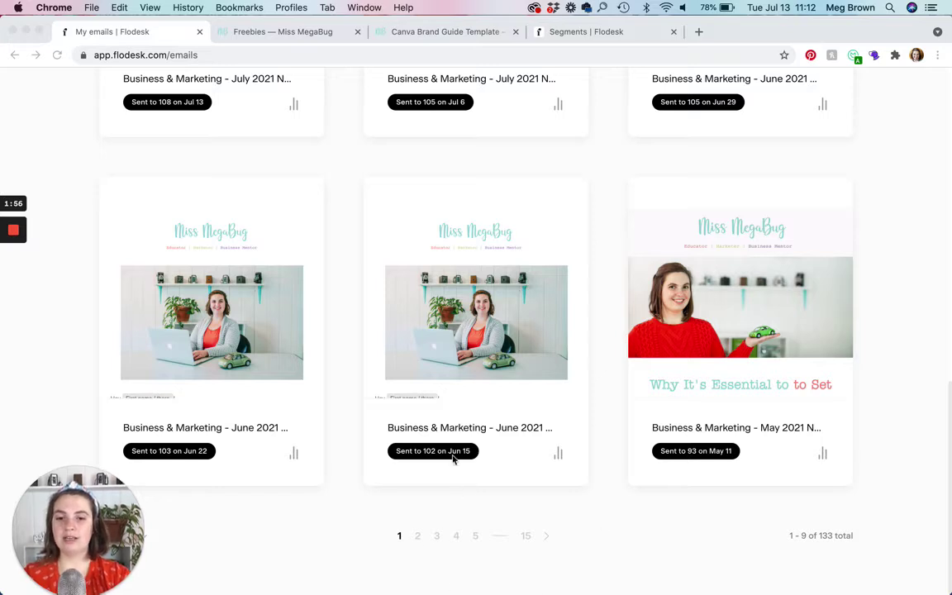
# - Open the name of the newsletter sent on Jun 15 for editing and view the full name to its end
pyautogui.click(423, 428)
pyautogui.click(424, 428)
pyautogui.hscroll(-2, 424, 428)
pyautogui.hscroll(3, 485, 425)
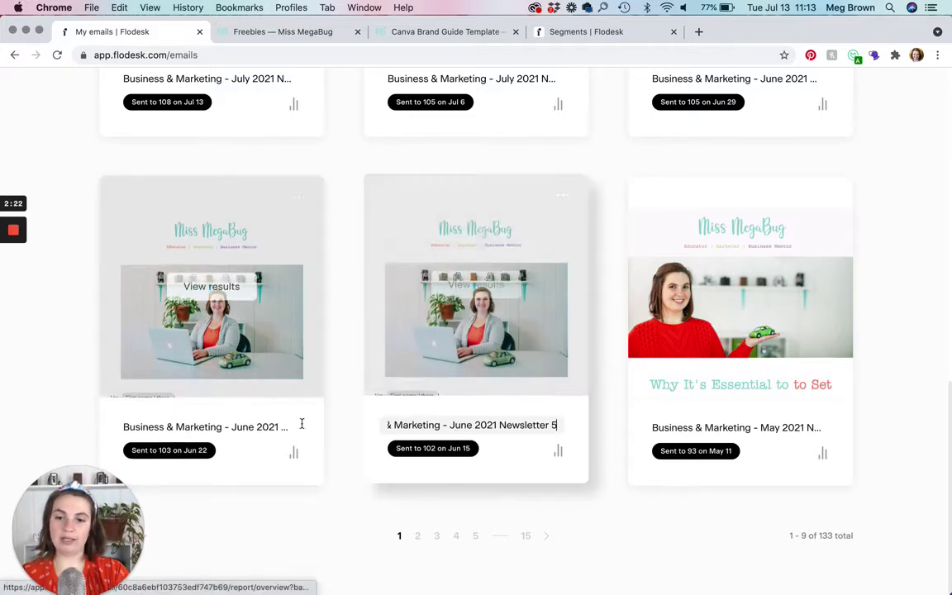
# - Add the date prefix "6/28/21 -" to the start of the name of the newsletter sent on Jun 15
pyautogui.click(395, 429)
pyautogui.hscroll(-2, 395, 430)
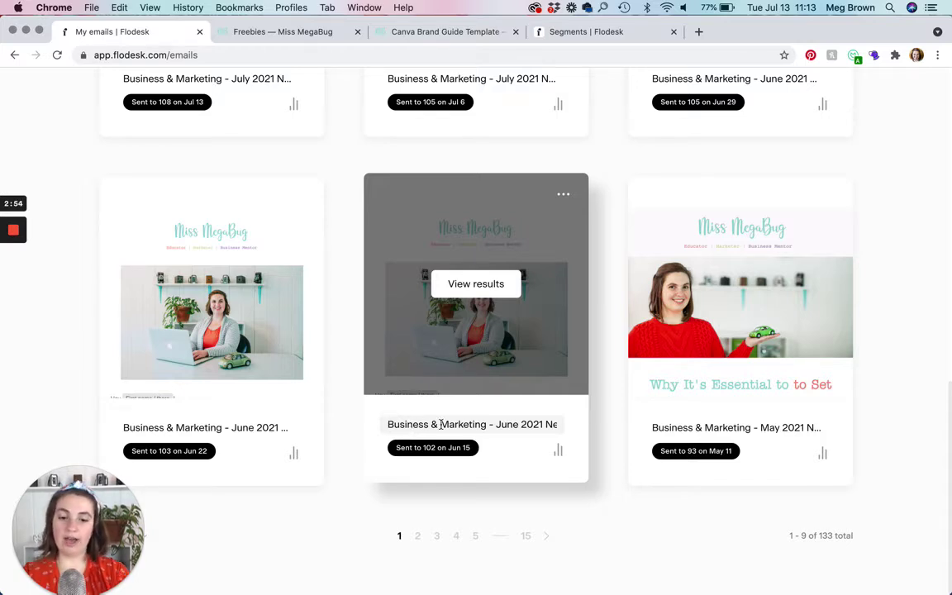
pyautogui.write('6/28/21 -')
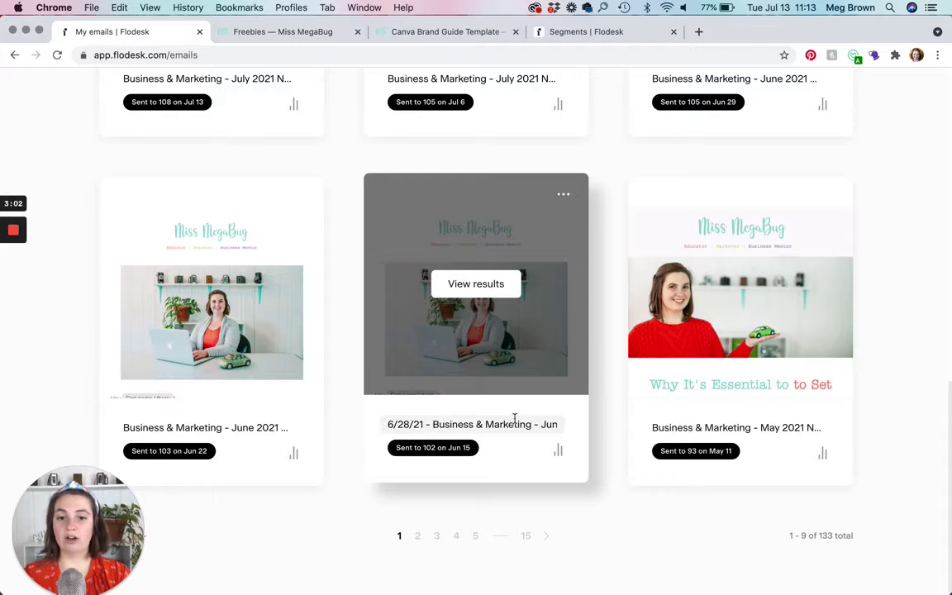
# - Remove the date prefix from the newsletter's name
pyautogui.press('BackSpace')
pyautogui.press('BackSpace')
pyautogui.press('BackSpace')
pyautogui.press('BackSpace')
pyautogui.press('BackSpace')
pyautogui.press('BackSpace')
pyautogui.press('BackSpace')
pyautogui.press('BackSpace')
pyautogui.press('BackSpace')
pyautogui.press('BackSpace')
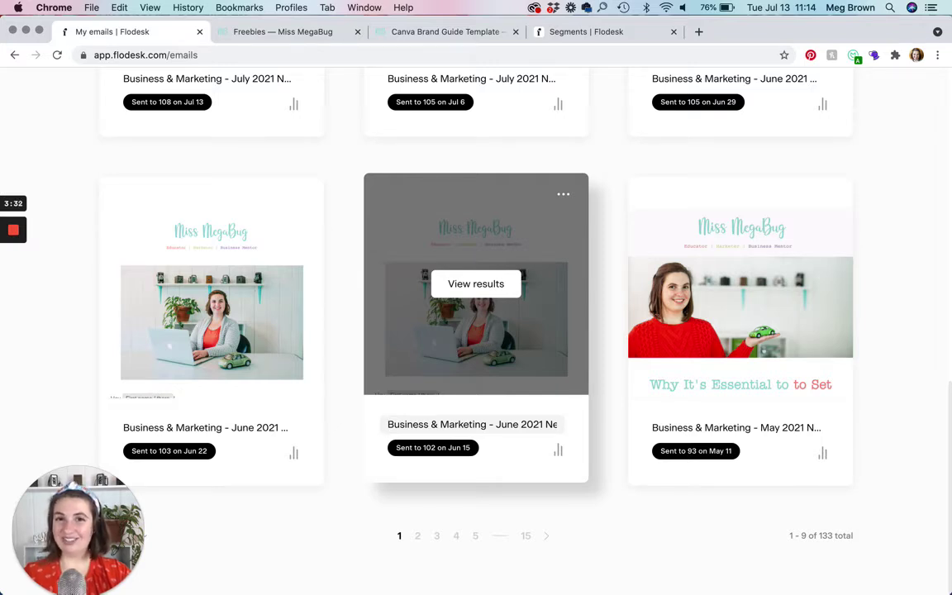
# - View the Add to folder options for the newsletter sent on Jun 15, then close them without choosing a folder
pyautogui.click(564, 196)
pyautogui.moveTo(486, 357)
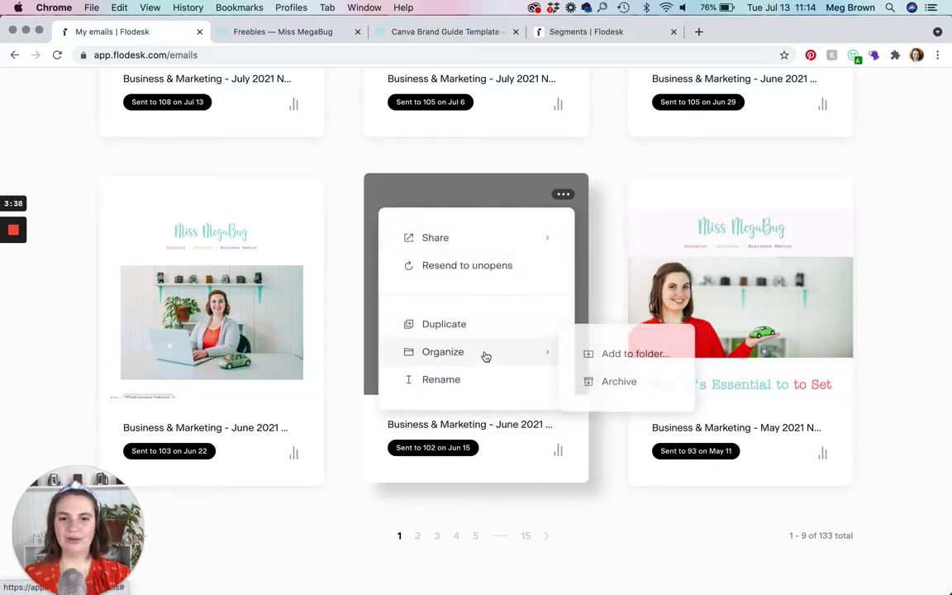
pyautogui.click(601, 356)
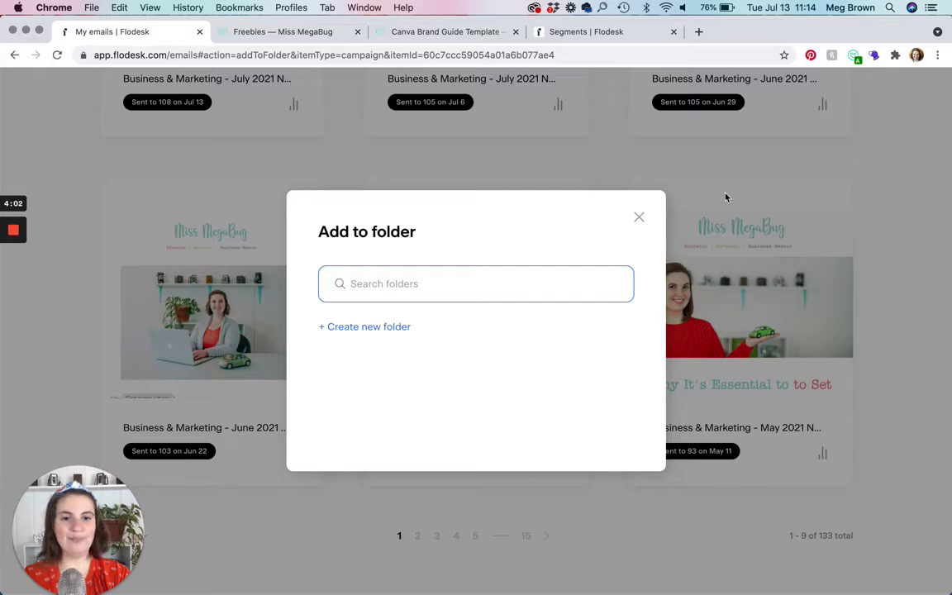
pyautogui.click(638, 219)
# - Go to the Forms section and look through the names of the opt-in forms on the first page
pyautogui.scroll(10, 787, 238)
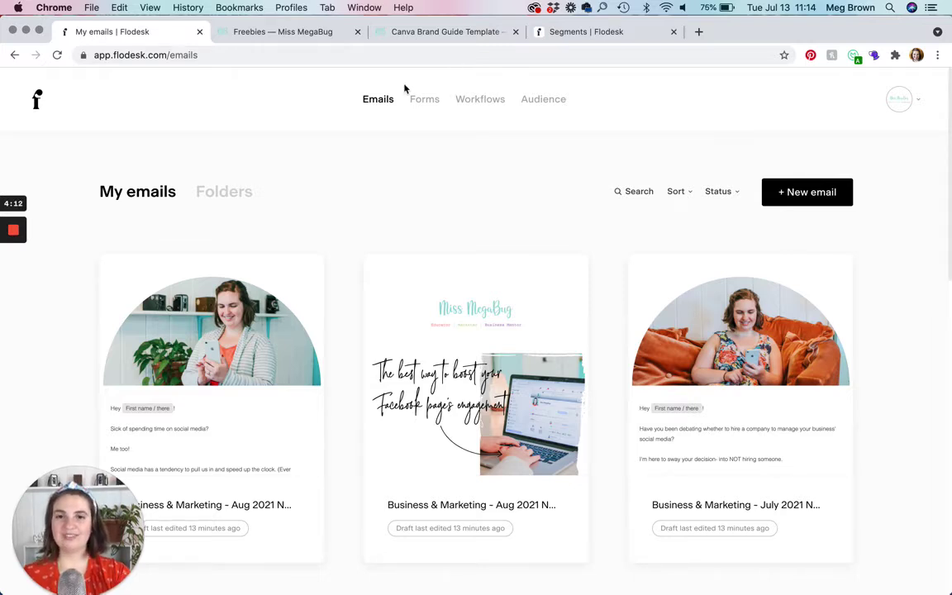
pyautogui.click(425, 101)
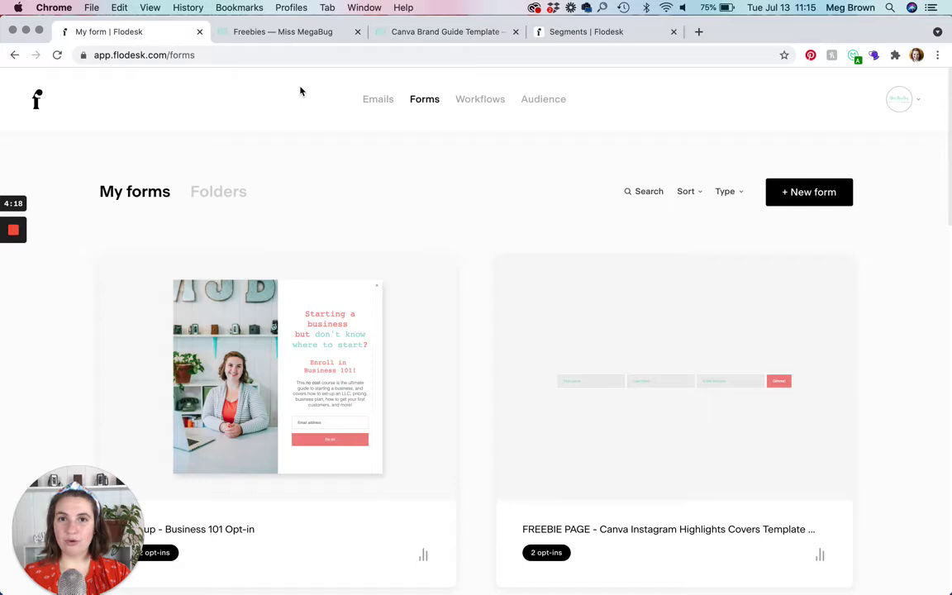
pyautogui.scroll(-5, 417, 298)
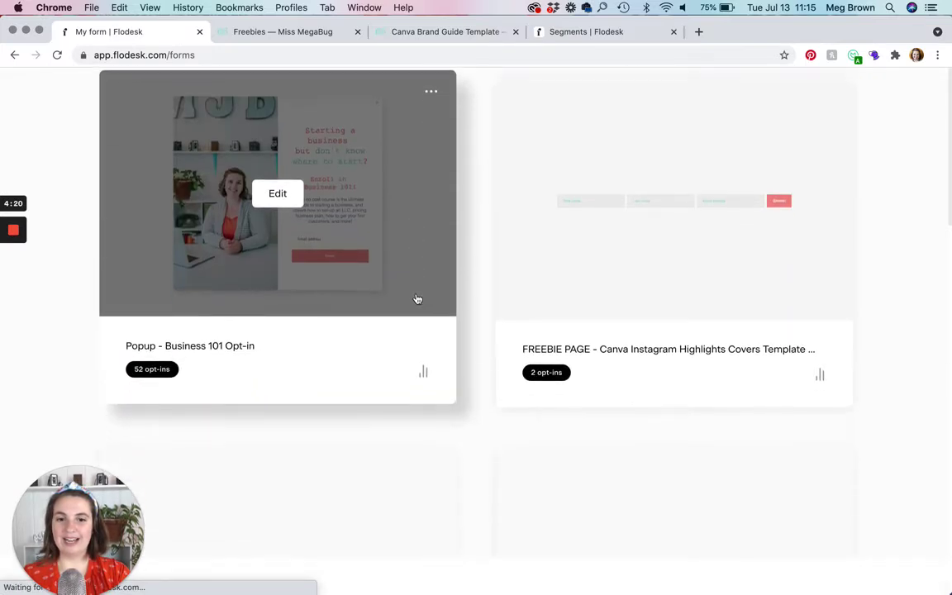
pyautogui.scroll(-15, 417, 296)
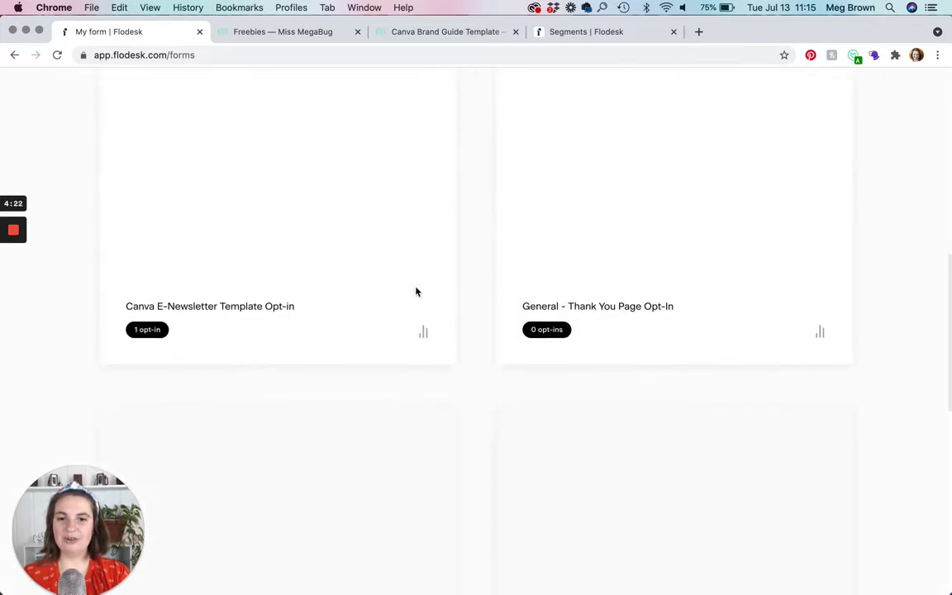
pyautogui.scroll(-2, 416, 291)
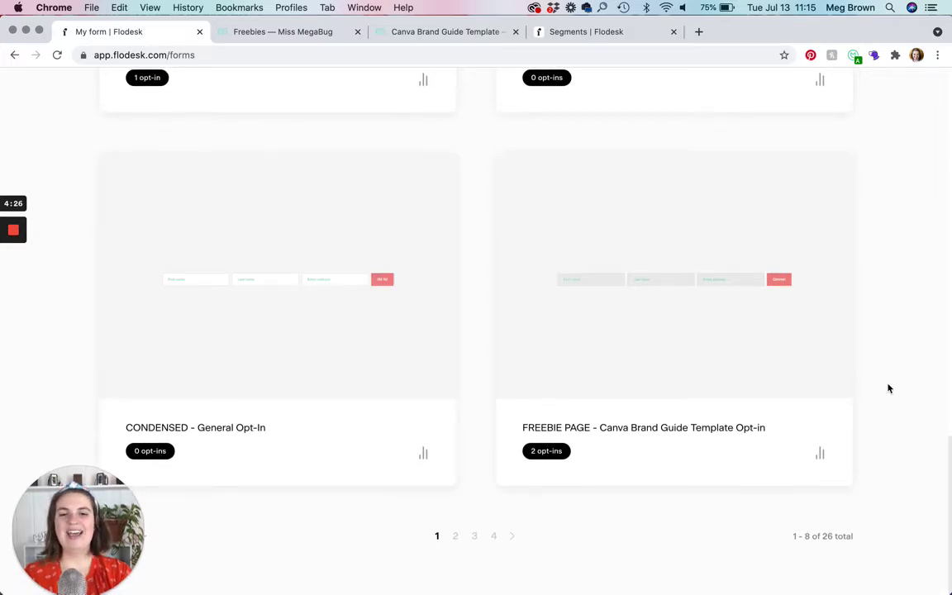
pyautogui.scroll(1, 888, 389)
pyautogui.scroll(2, 889, 389)
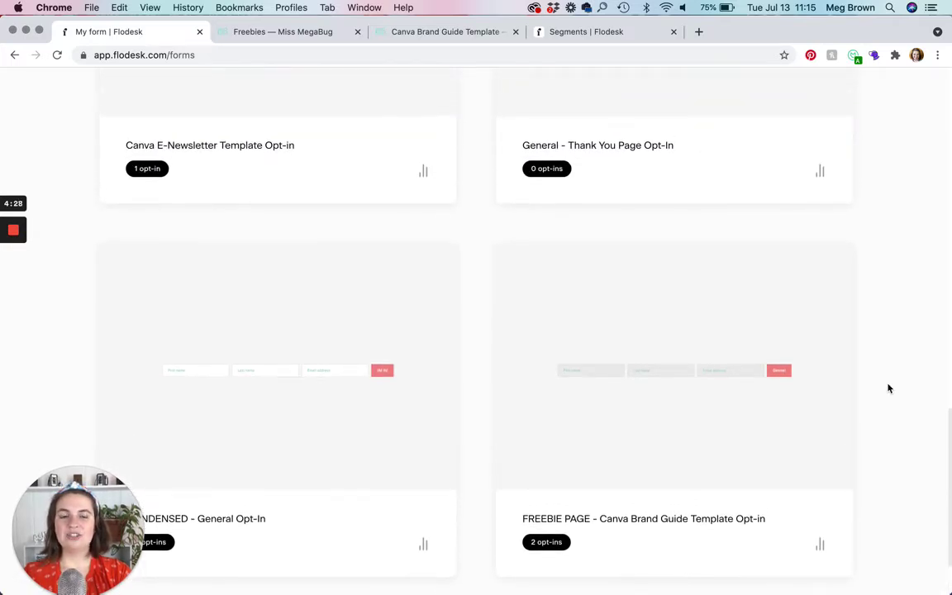
pyautogui.scroll(10, 889, 388)
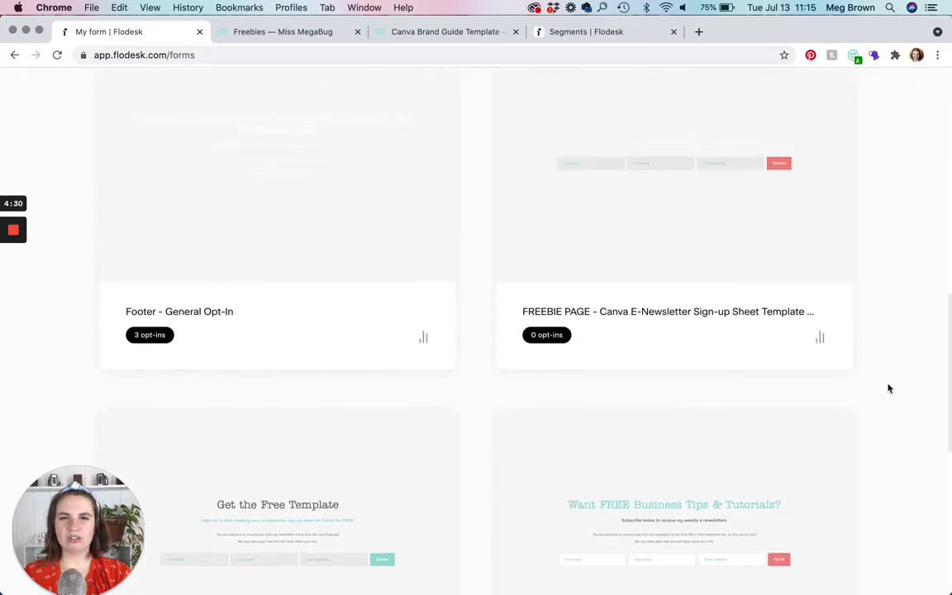
pyautogui.scroll(3, 888, 389)
pyautogui.moveTo(655, 253)
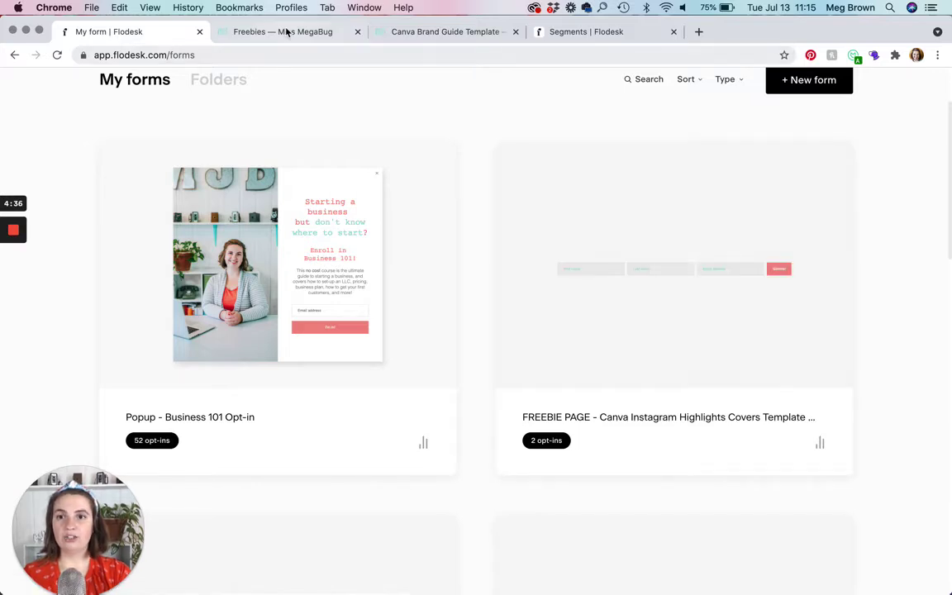
# - Switch to the Miss MegaBug Freebies page and examine the embedded sign-up form for the Business 101 Course
pyautogui.click(282, 31)
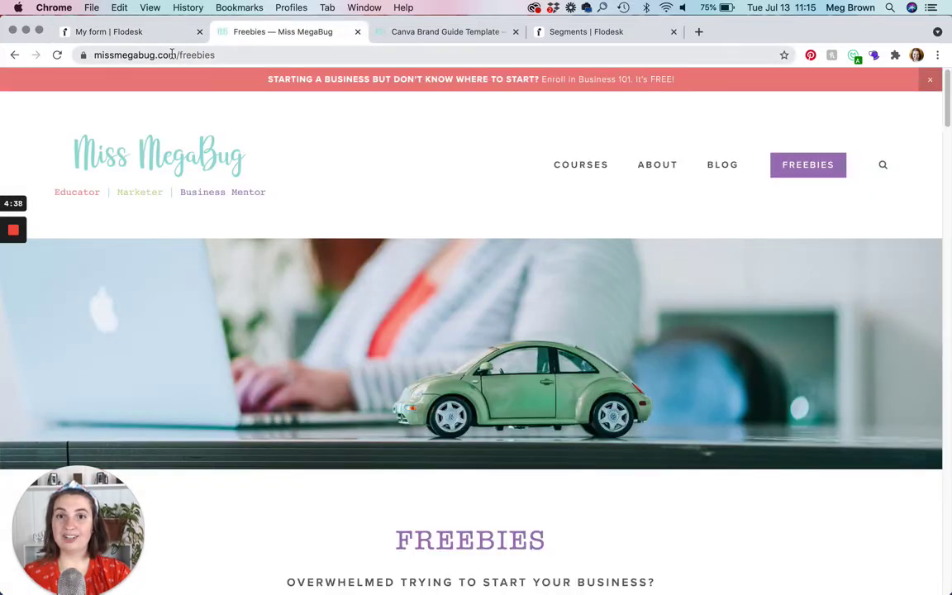
pyautogui.scroll(-5, 315, 324)
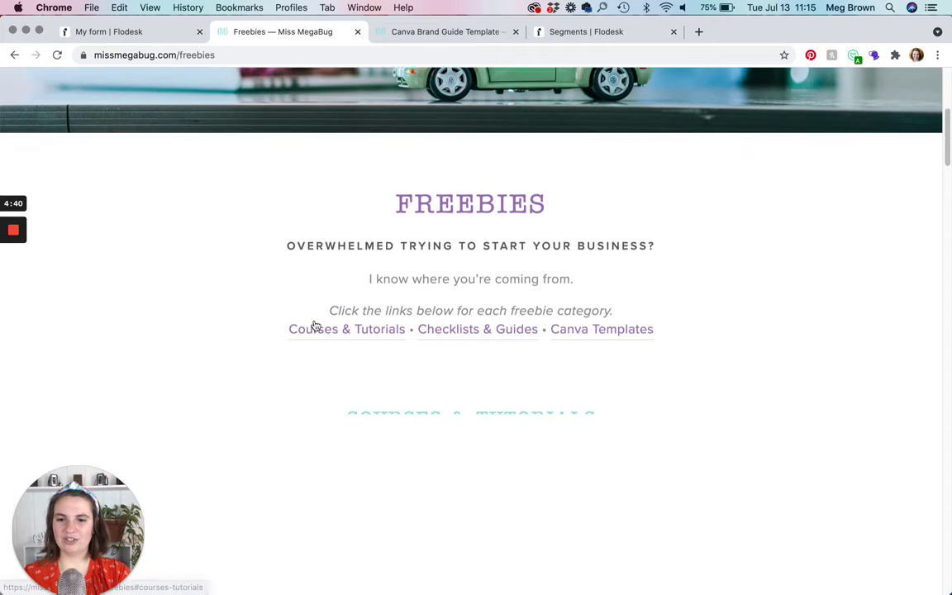
pyautogui.scroll(-3, 315, 325)
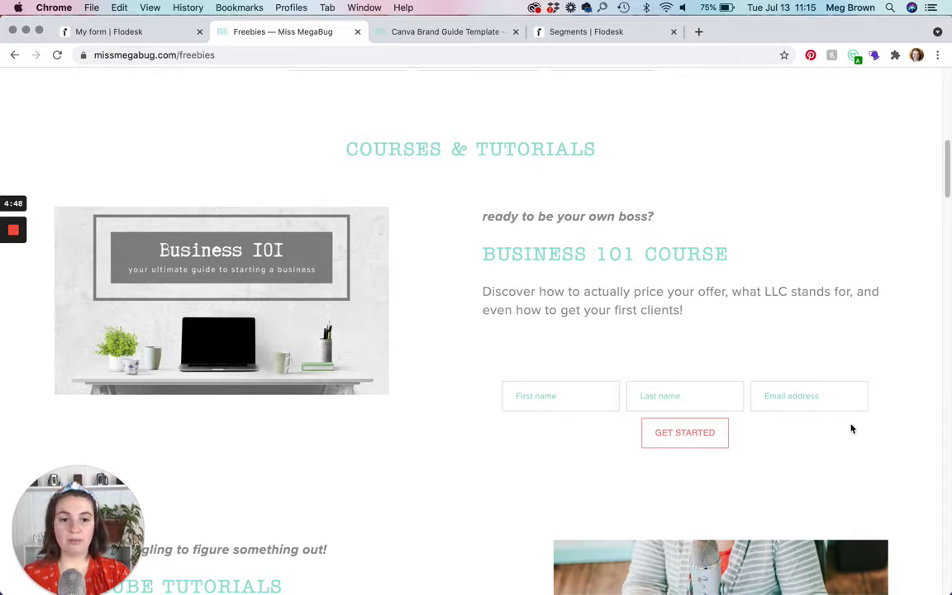
# - Return to the Flodesk forms list and look through the opt-in forms down to the Canva E-Newsletter Template Opt-in
pyautogui.click(112, 31)
pyautogui.scroll(-5, 361, 351)
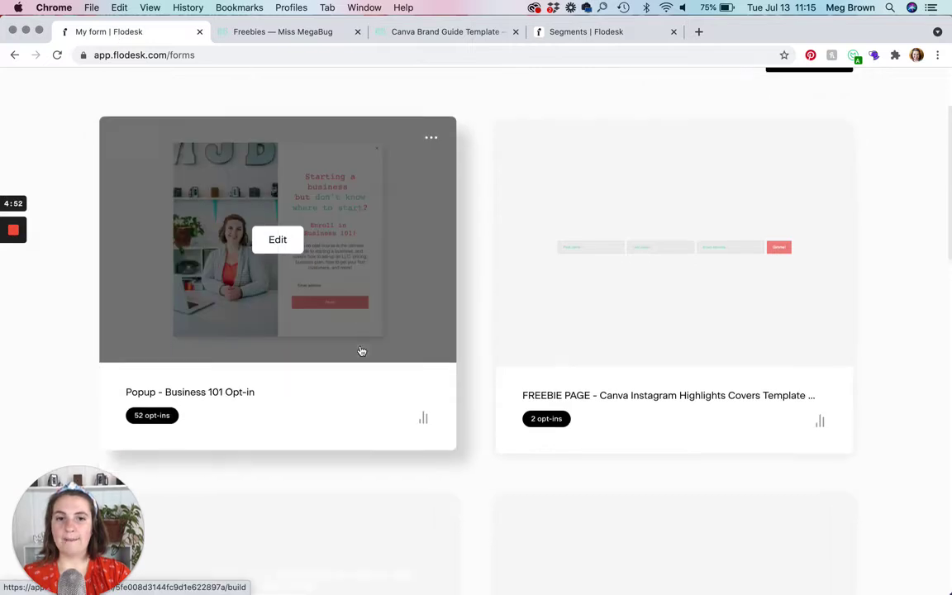
pyautogui.scroll(-4, 361, 351)
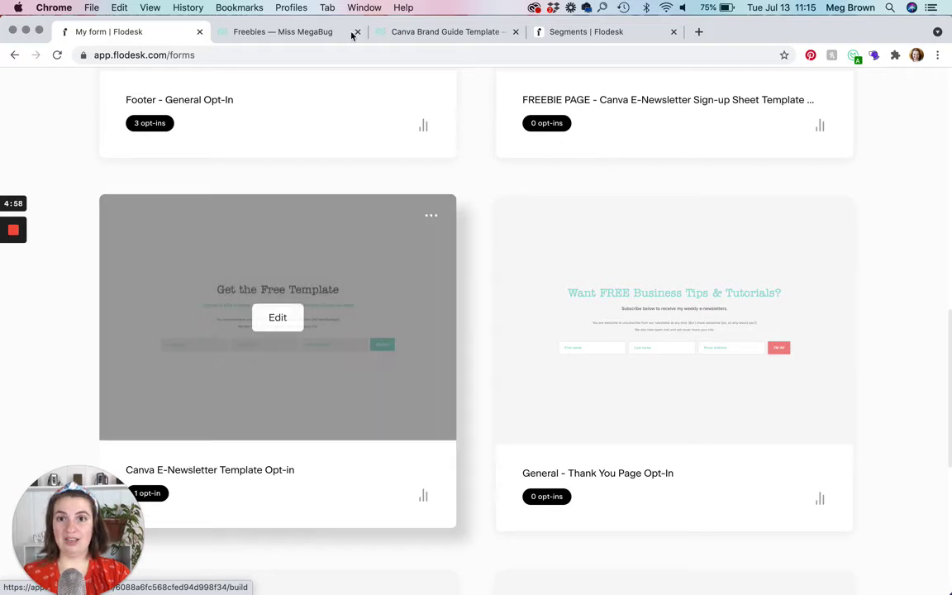
# - Go back to the Freebies page and examine the opt-in form under Checklists & Guides
pyautogui.click(308, 34)
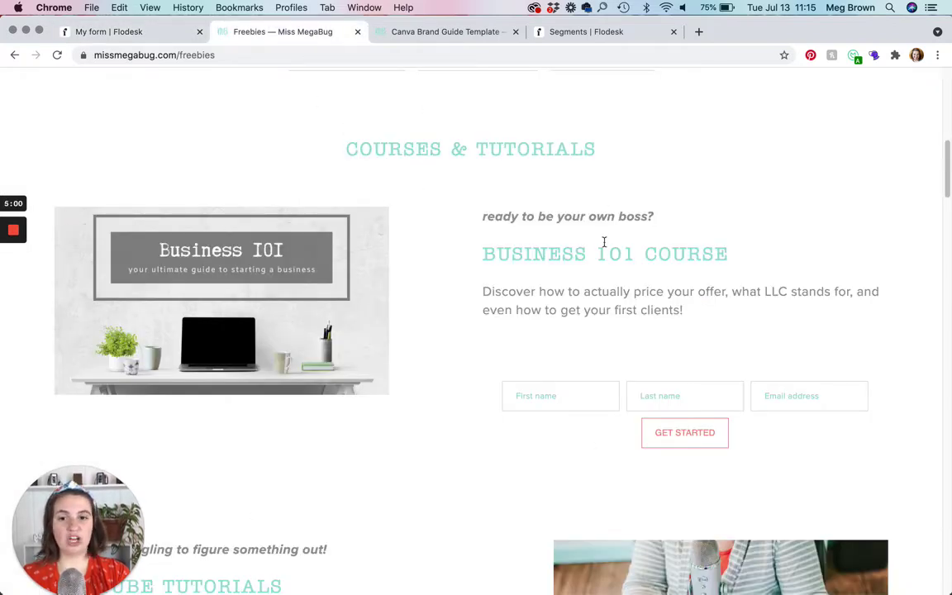
pyautogui.scroll(-6, 388, 287)
pyautogui.scroll(-5, 389, 288)
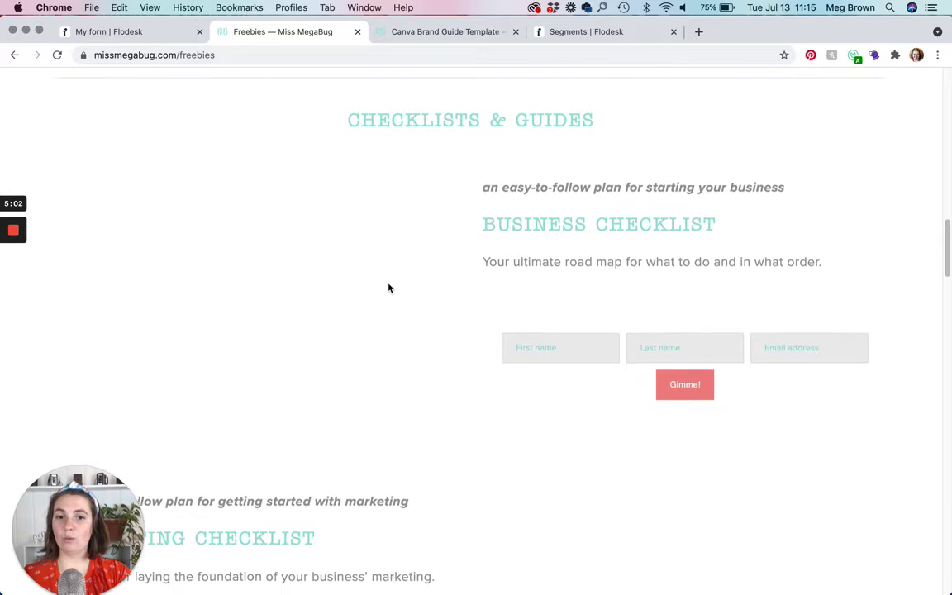
pyautogui.scroll(2, 388, 288)
pyautogui.scroll(15, 389, 288)
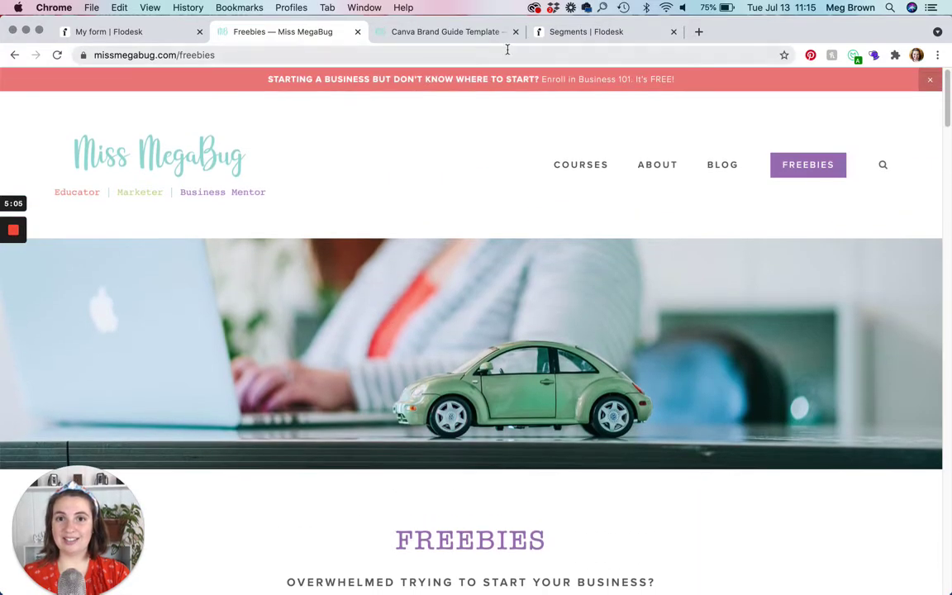
# - Open the Canva Brand Guide Template landing page and examine its free template sign-up form and the footer newsletter form
pyautogui.click(454, 31)
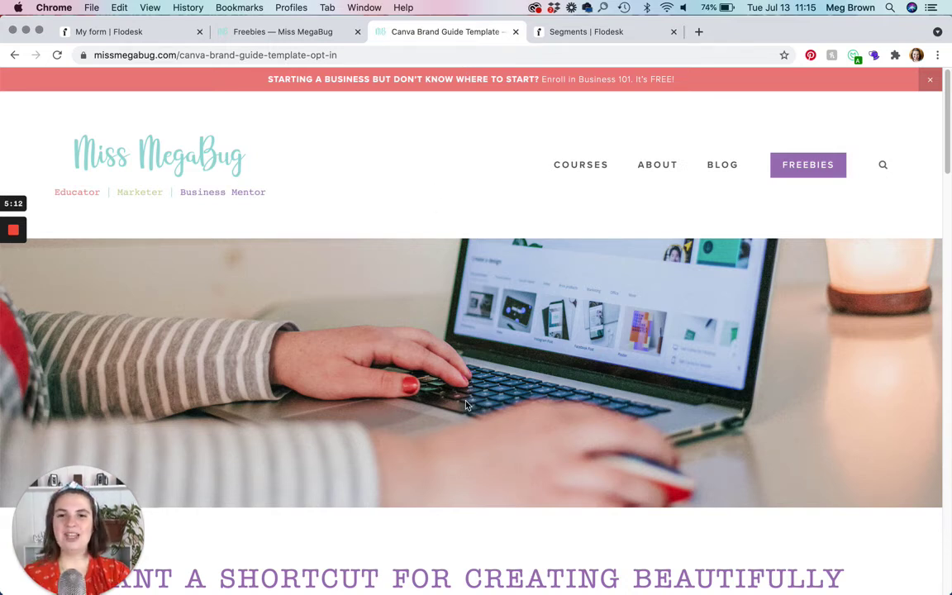
pyautogui.scroll(-5, 465, 403)
pyautogui.scroll(-12, 465, 404)
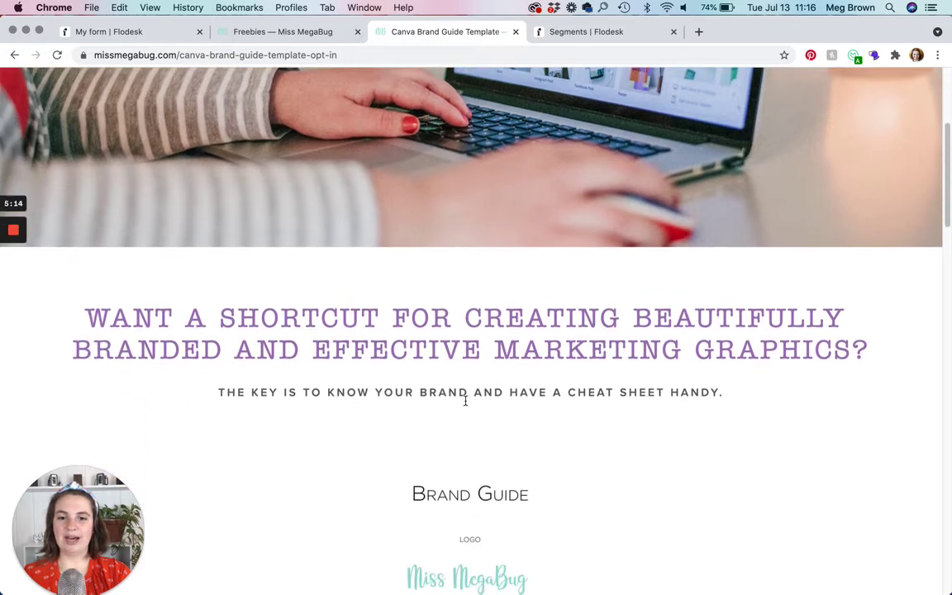
pyautogui.scroll(-4, 465, 401)
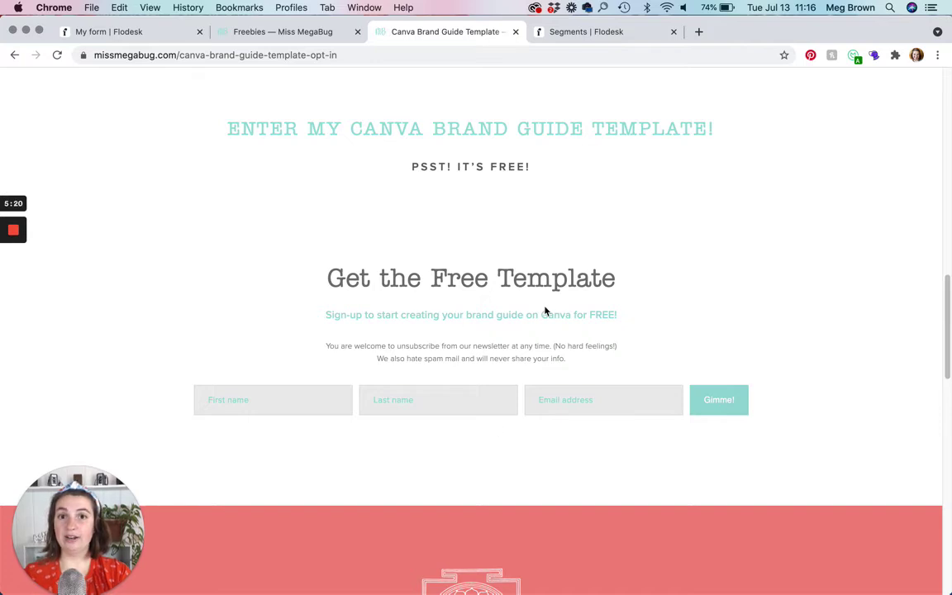
pyautogui.scroll(-12, 544, 311)
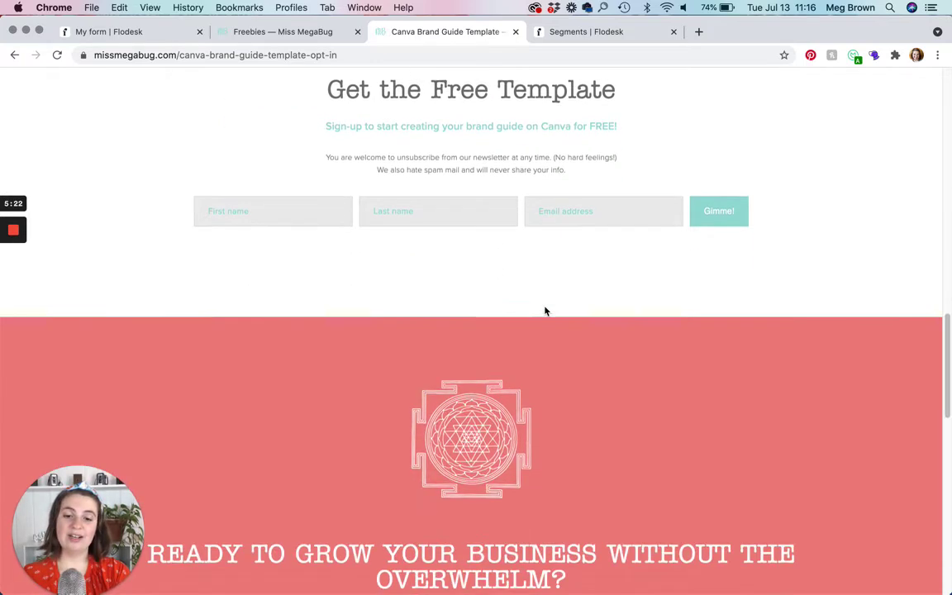
pyautogui.scroll(-1, 545, 308)
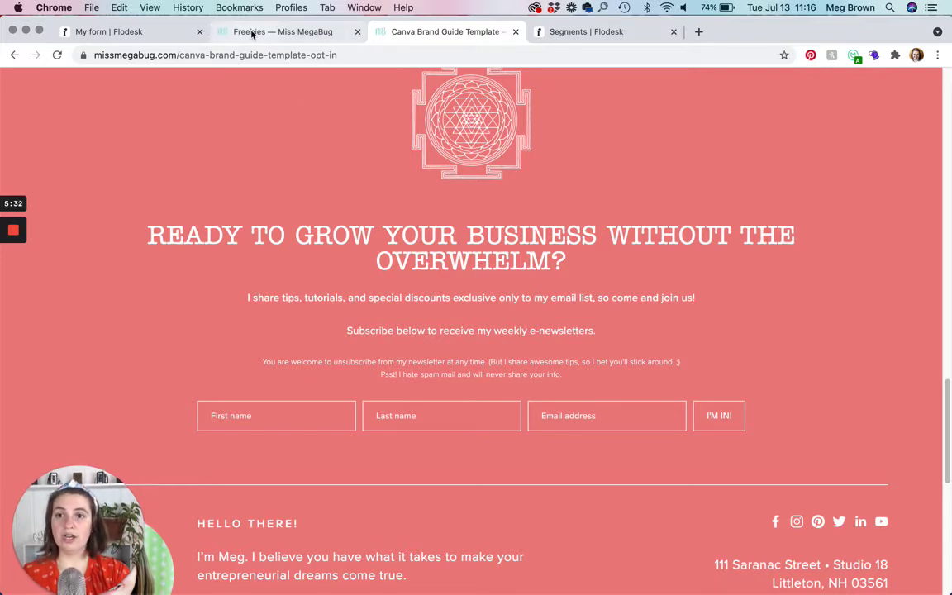
# - Return to the Flodesk forms, open their Folders view and look over the Footer, Freebie Page and Freebie Landing Pages folders
pyautogui.click(122, 31)
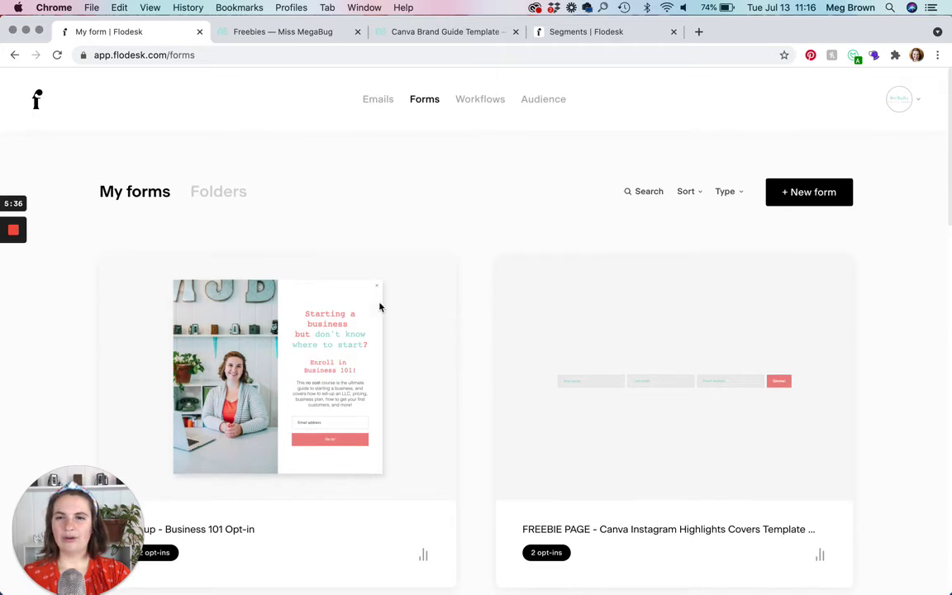
pyautogui.click(213, 194)
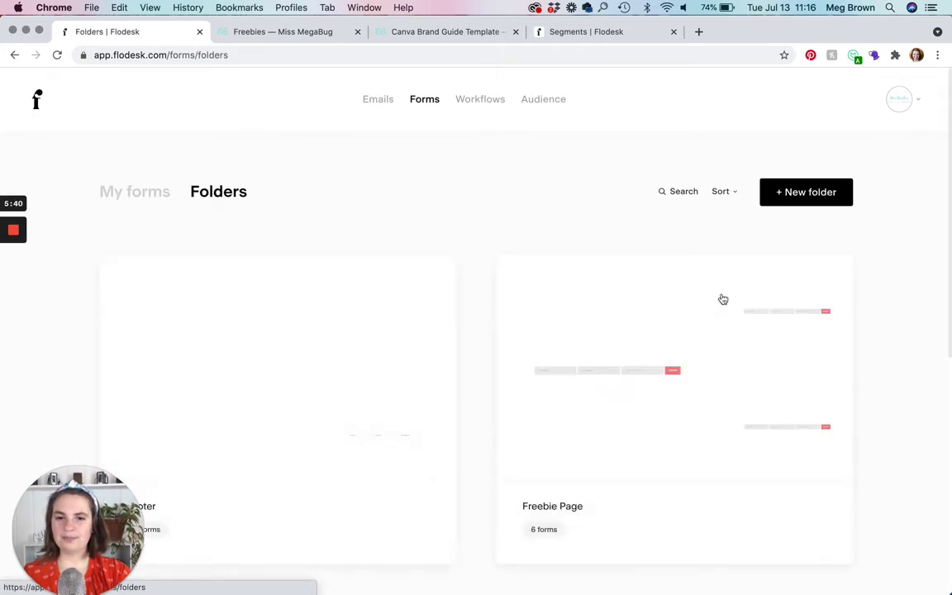
pyautogui.scroll(-4, 860, 422)
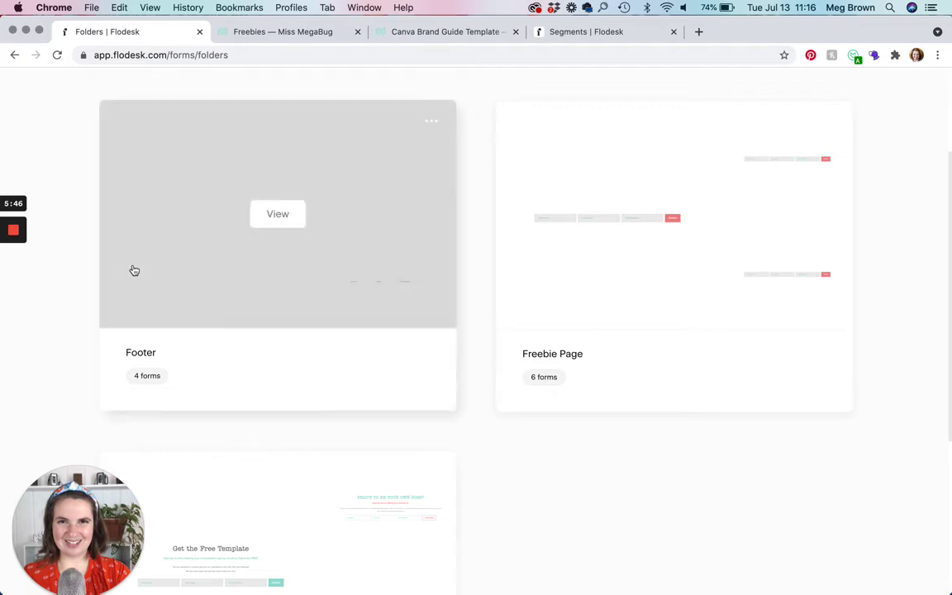
pyautogui.scroll(-3, 133, 266)
pyautogui.scroll(-3, 235, 383)
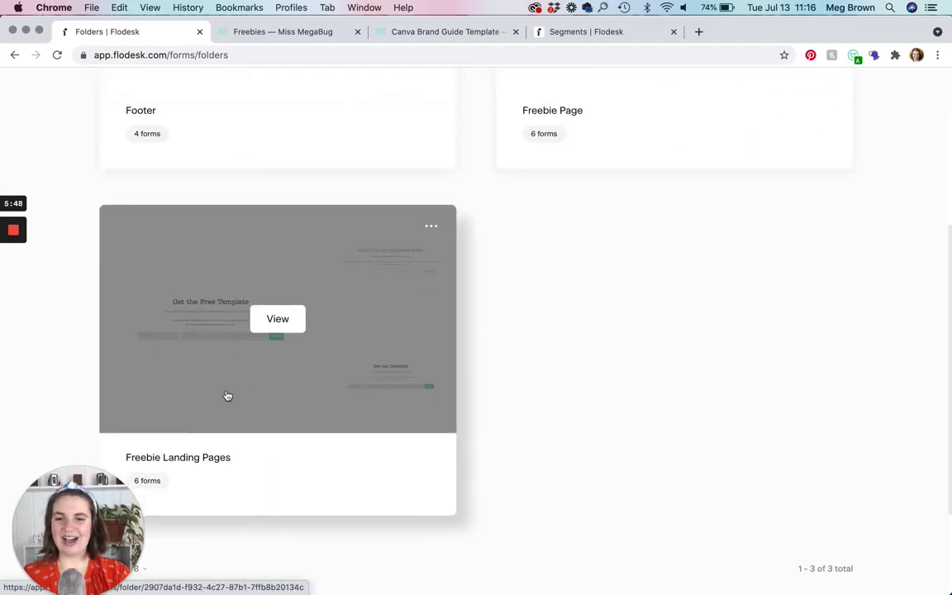
pyautogui.scroll(8, 290, 419)
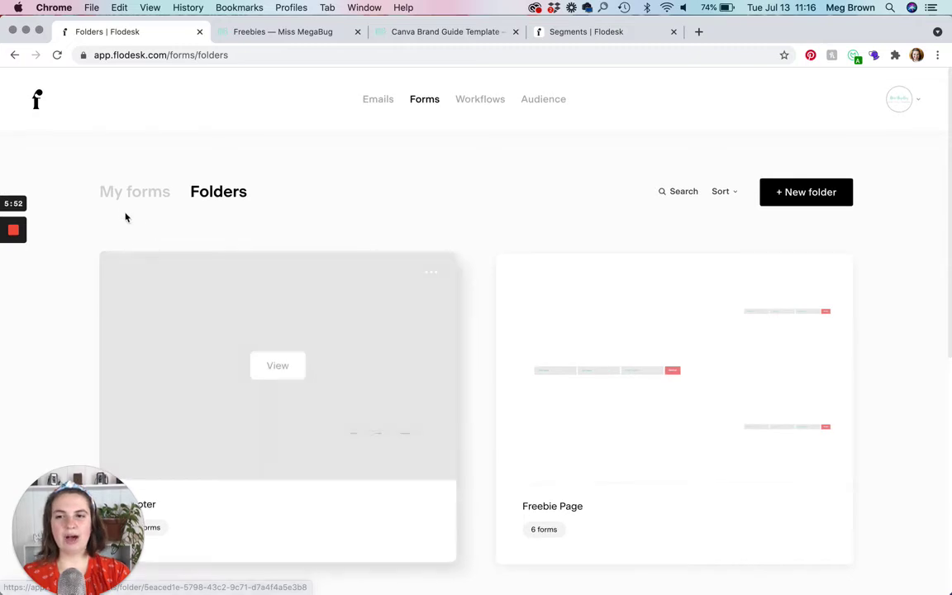
# - Return to the forms list and examine the add-to-folder choices for the Business 101 Opt-in form, including the new-folder entry
pyautogui.click(120, 202)
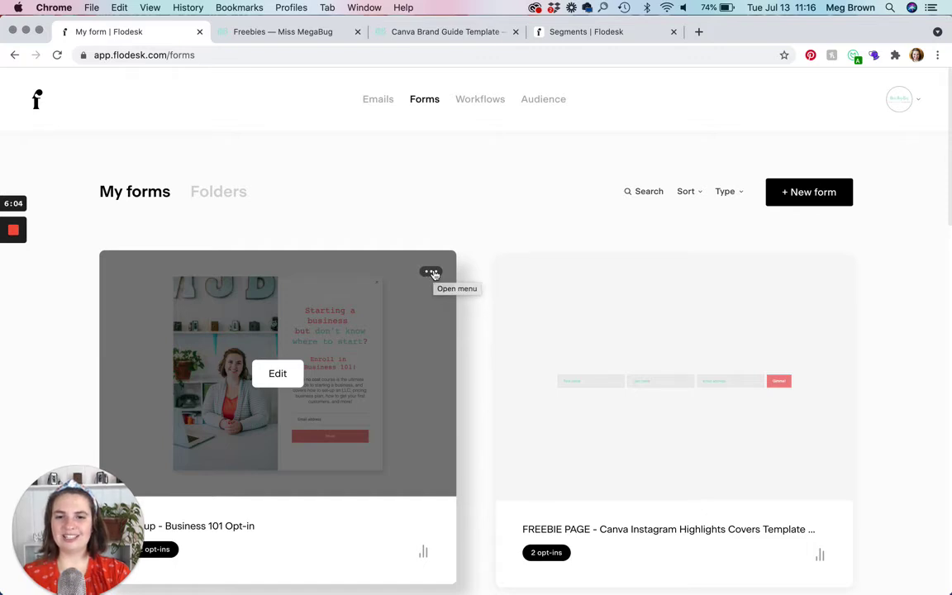
pyautogui.click(433, 275)
pyautogui.moveTo(309, 544)
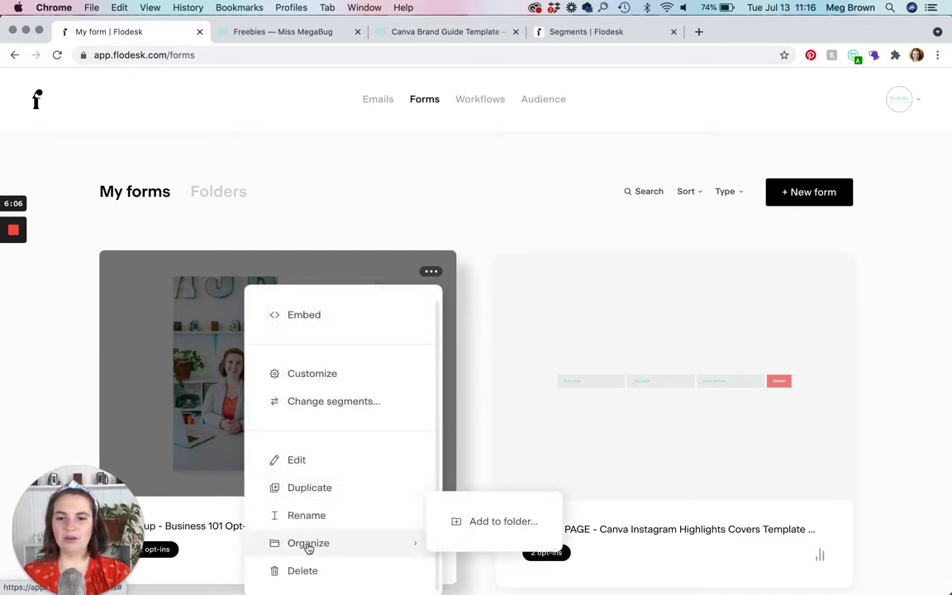
pyautogui.click(459, 527)
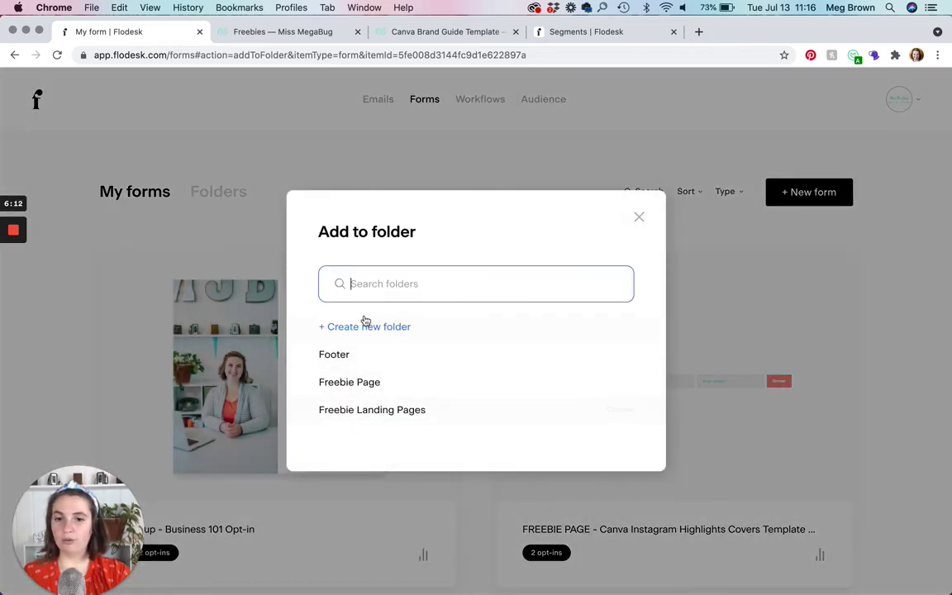
pyautogui.click(361, 327)
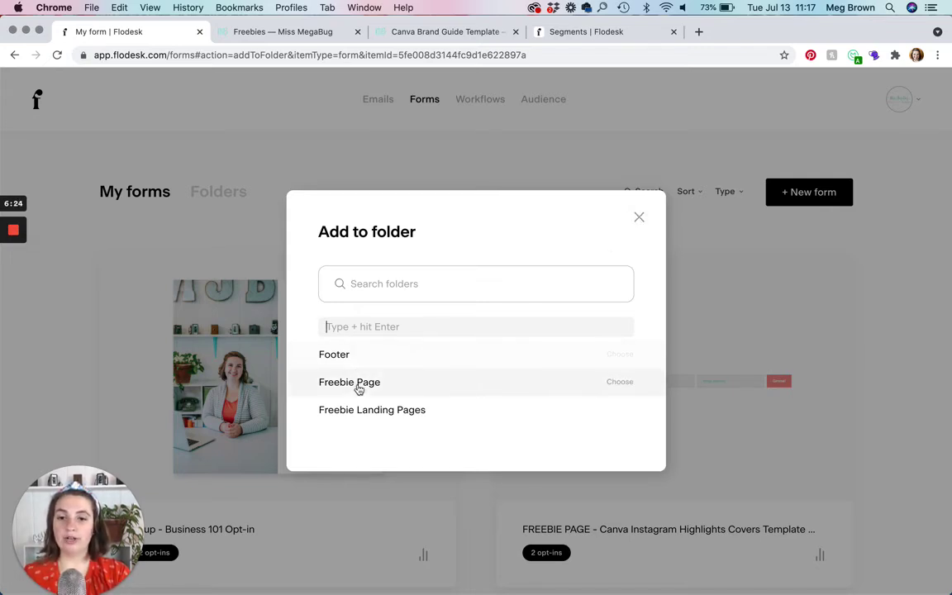
pyautogui.click(638, 218)
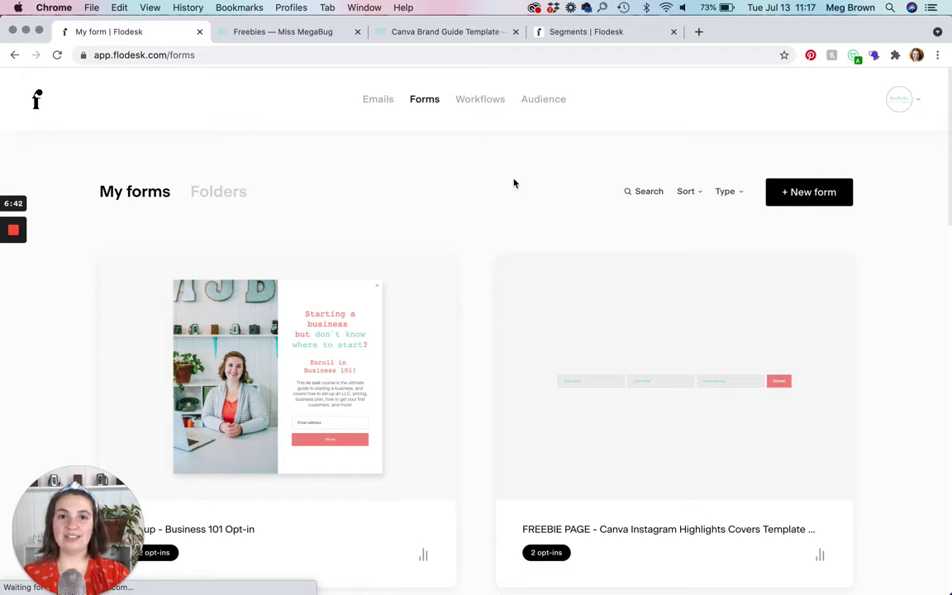
# - Switch to the audience Segments page and look through the color-coded segments down to the Bliss Book Club
pyautogui.click(566, 110)
pyautogui.click(569, 35)
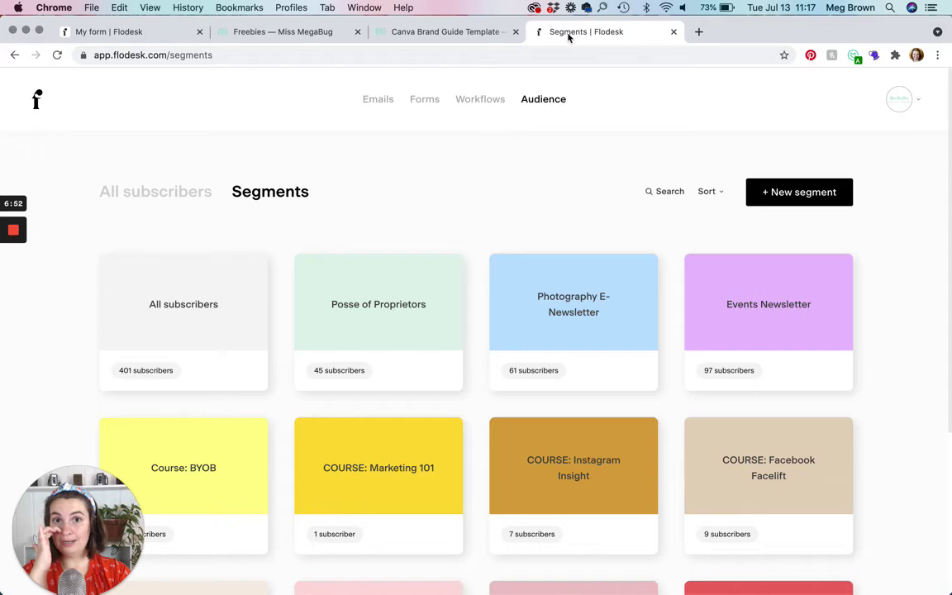
pyautogui.scroll(-5, 574, 361)
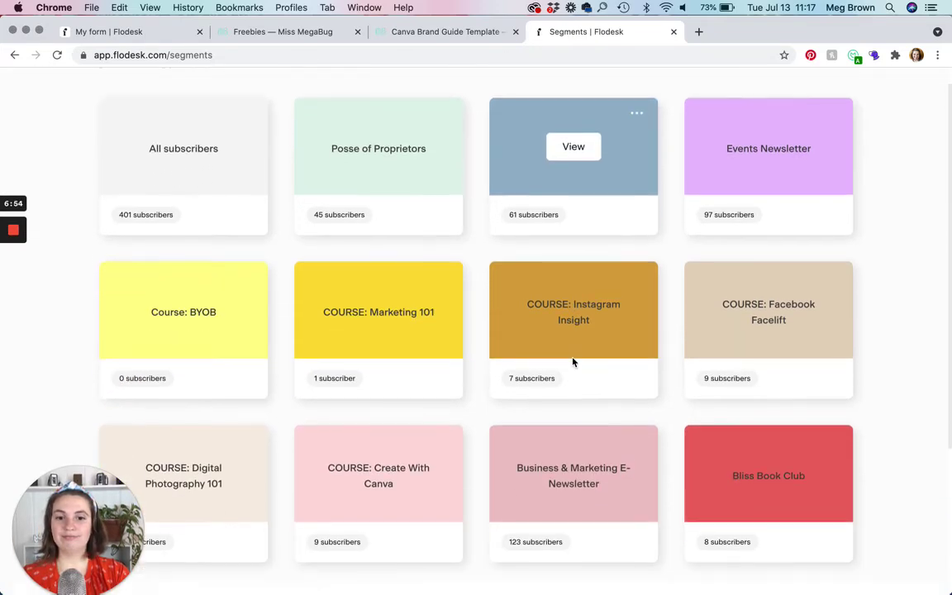
pyautogui.scroll(7, 573, 361)
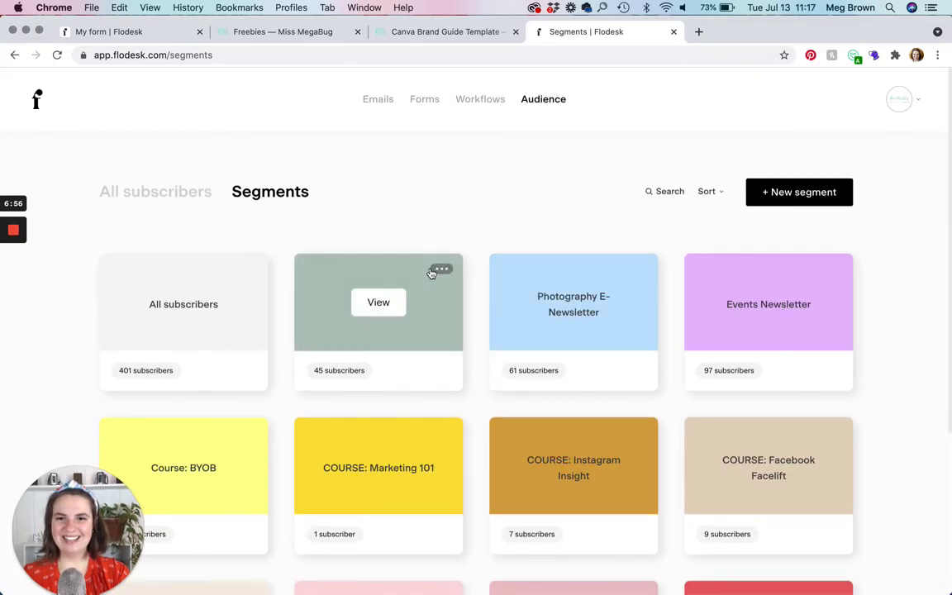
# - Open the Posse of Proprietors segment for editing, examine its name and color options, and save the segment details
pyautogui.click(435, 271)
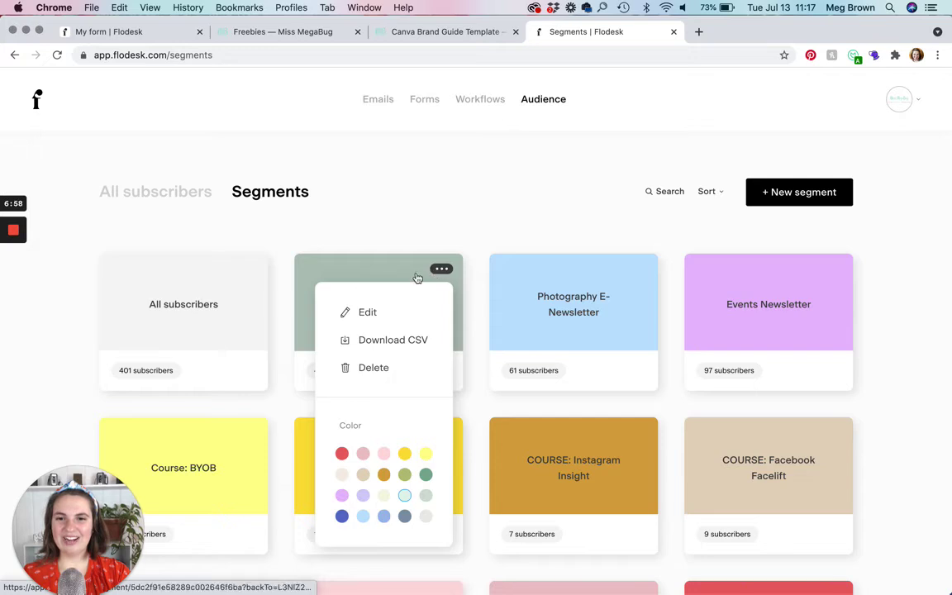
pyautogui.click(370, 313)
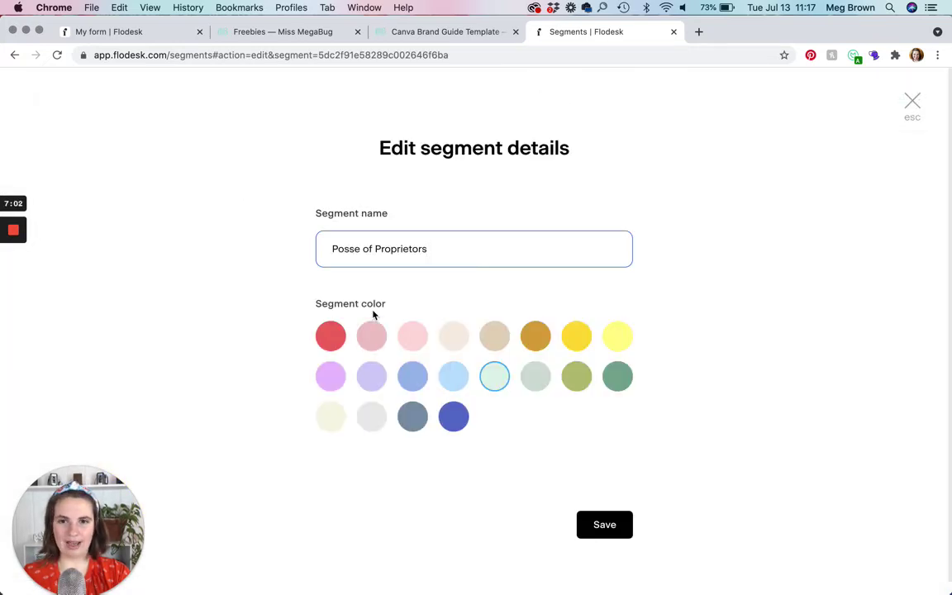
pyautogui.moveTo(428, 246); pyautogui.dragTo(321, 244)
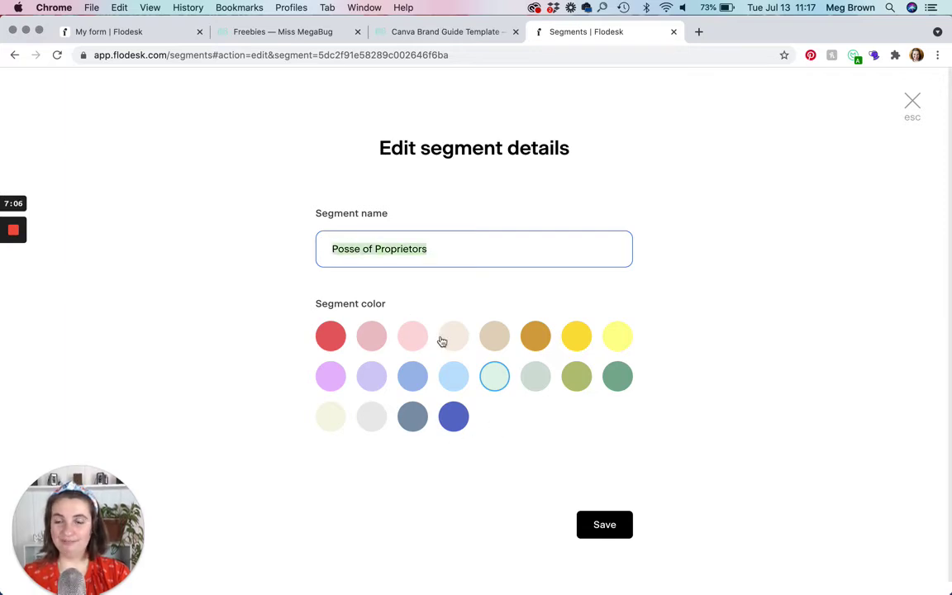
pyautogui.click(616, 530)
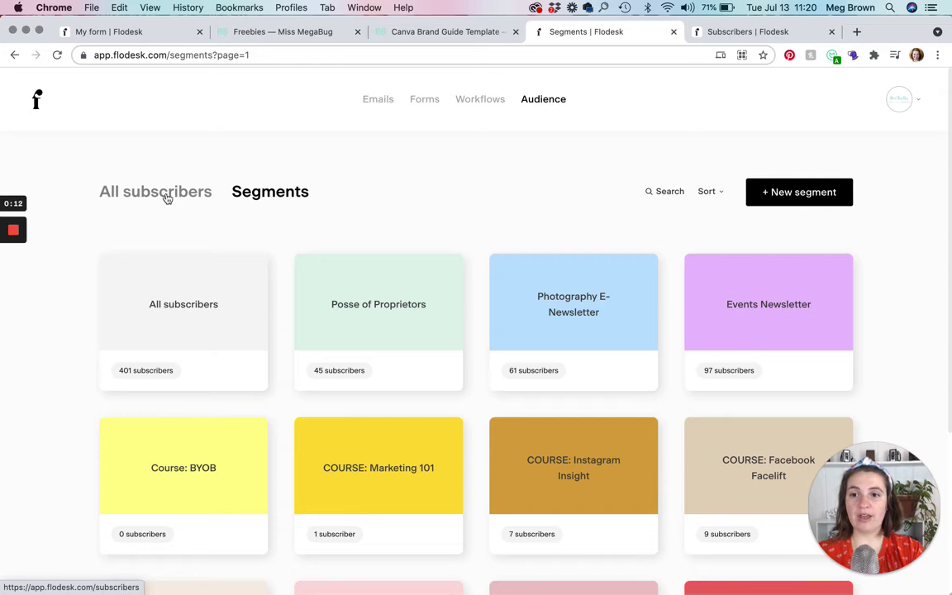
# - Open the filtered subscribers list, select the listed subscriber and add them to the Business & Marketing E-Newsletter segment
pyautogui.moveTo(181, 329)
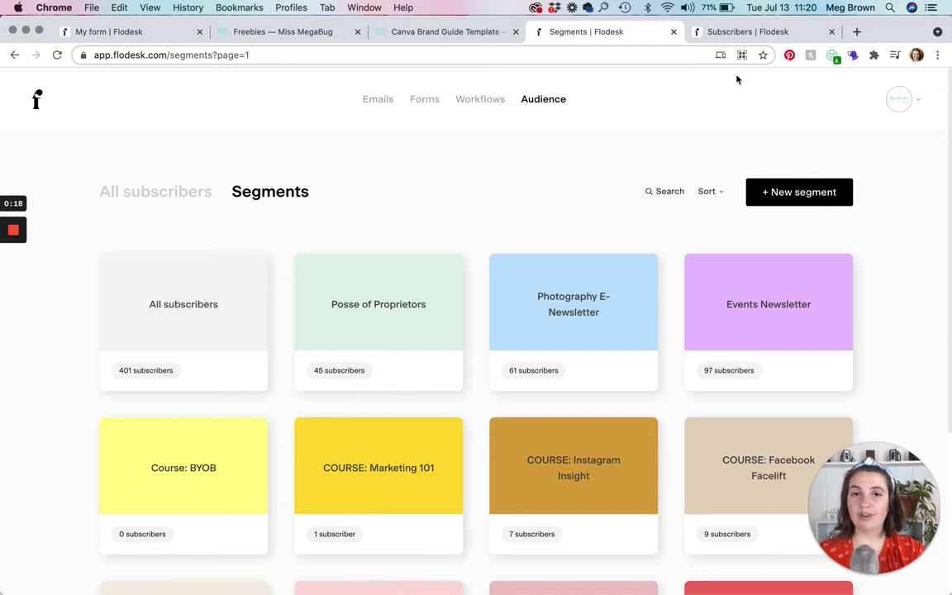
pyautogui.click(719, 35)
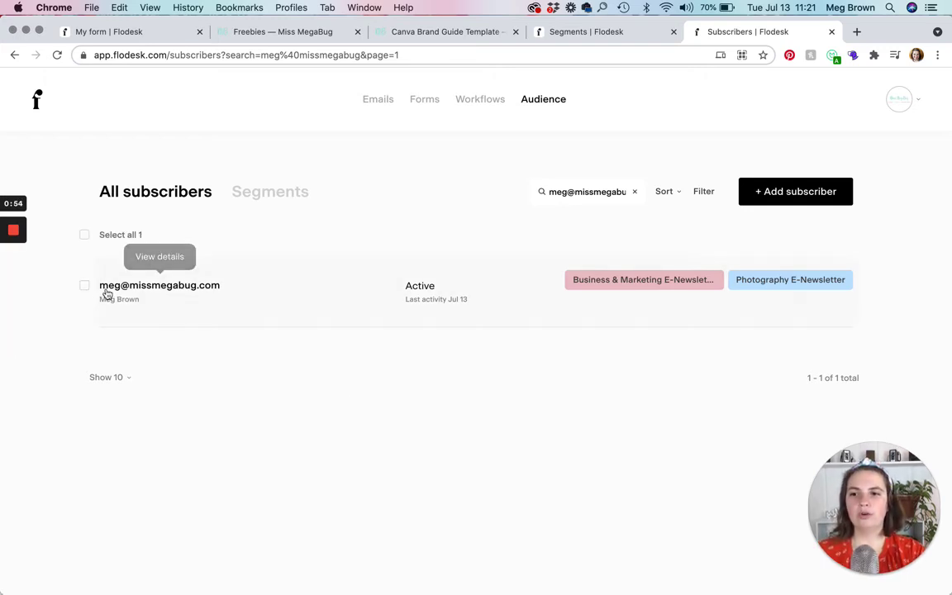
pyautogui.click(84, 288)
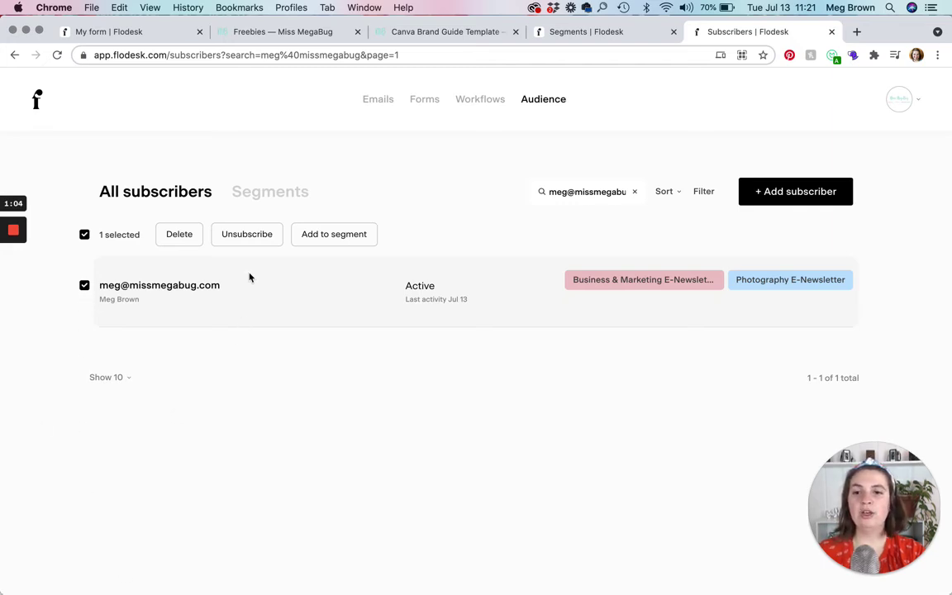
pyautogui.click(326, 237)
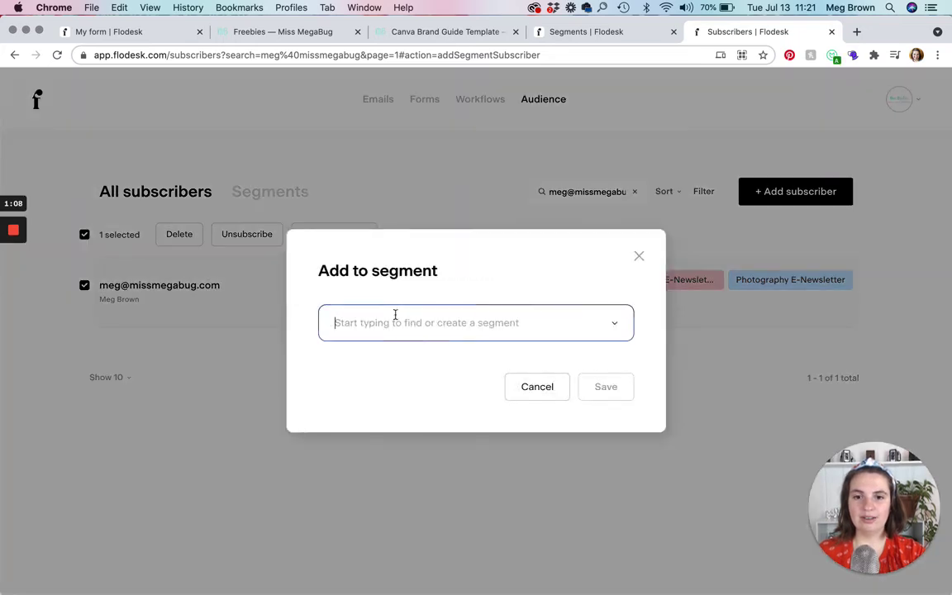
pyautogui.click(621, 324)
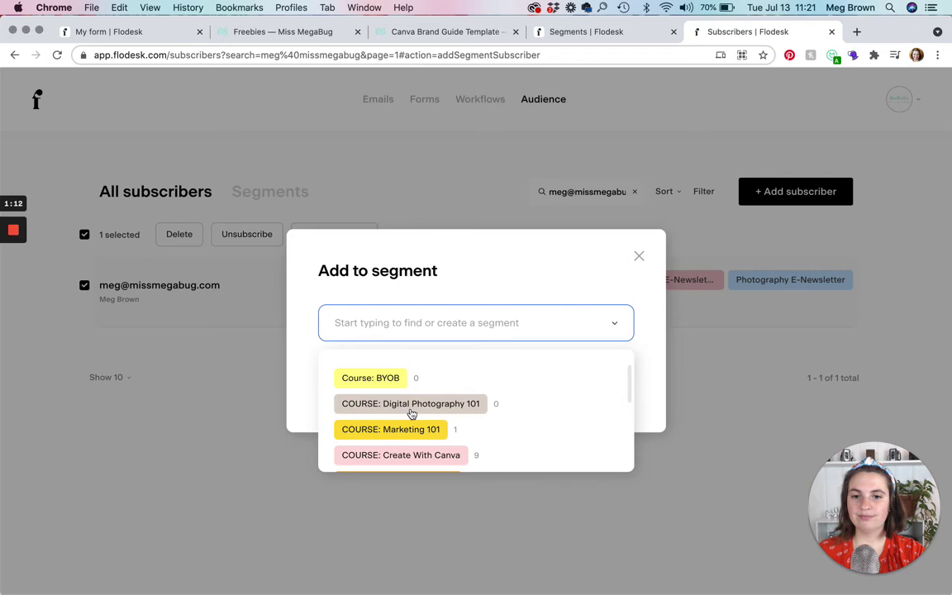
pyautogui.scroll(-2, 477, 395)
pyautogui.scroll(-4, 477, 390)
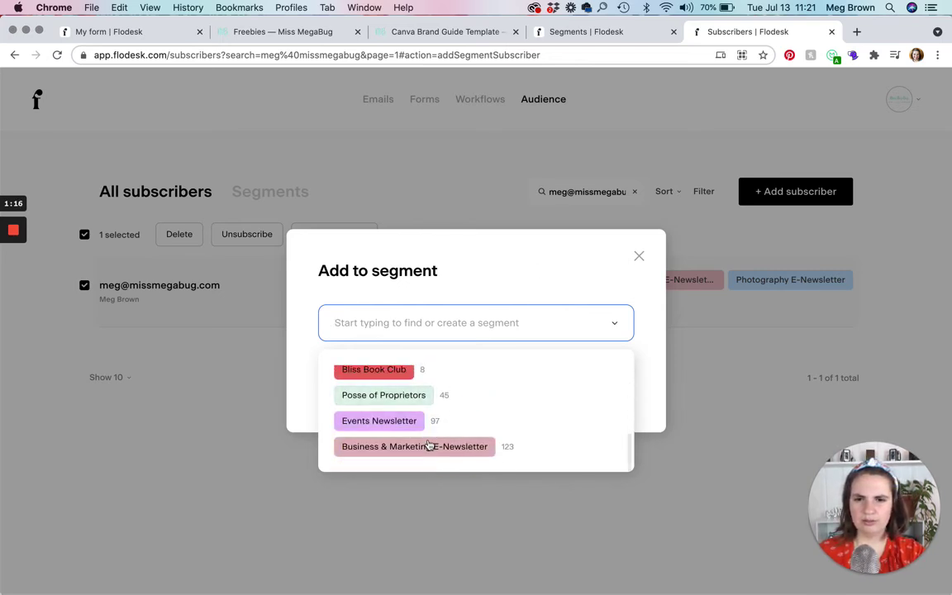
pyautogui.click(429, 445)
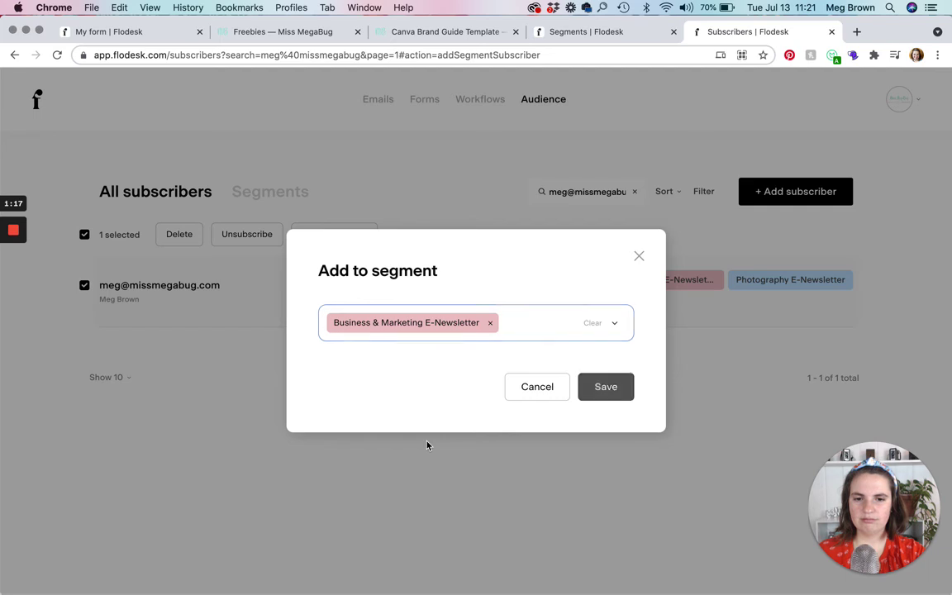
pyautogui.click(606, 388)
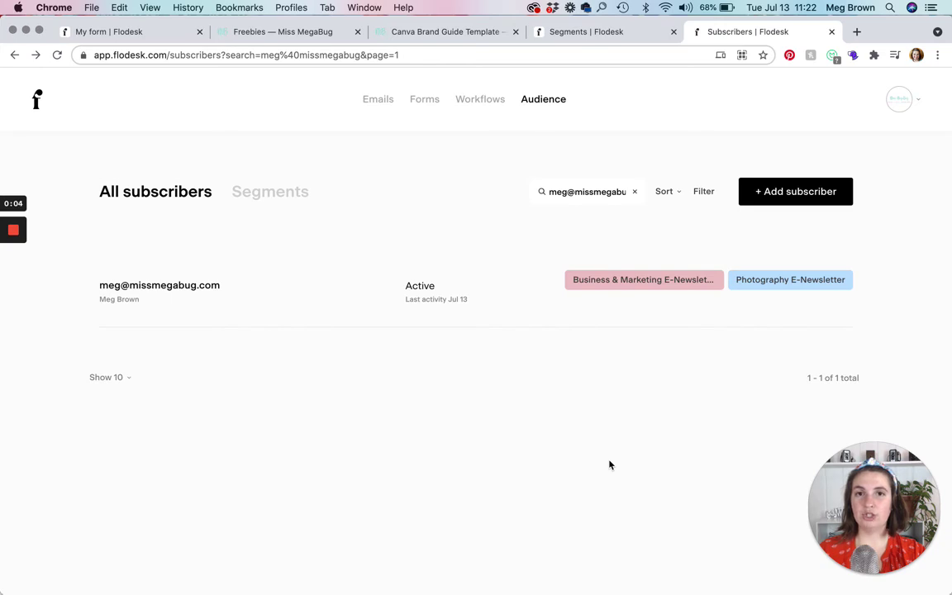
# - Examine the bulk actions available for the listed subscriber, and open the subscriber's details to view their segments and data
pyautogui.click(85, 286)
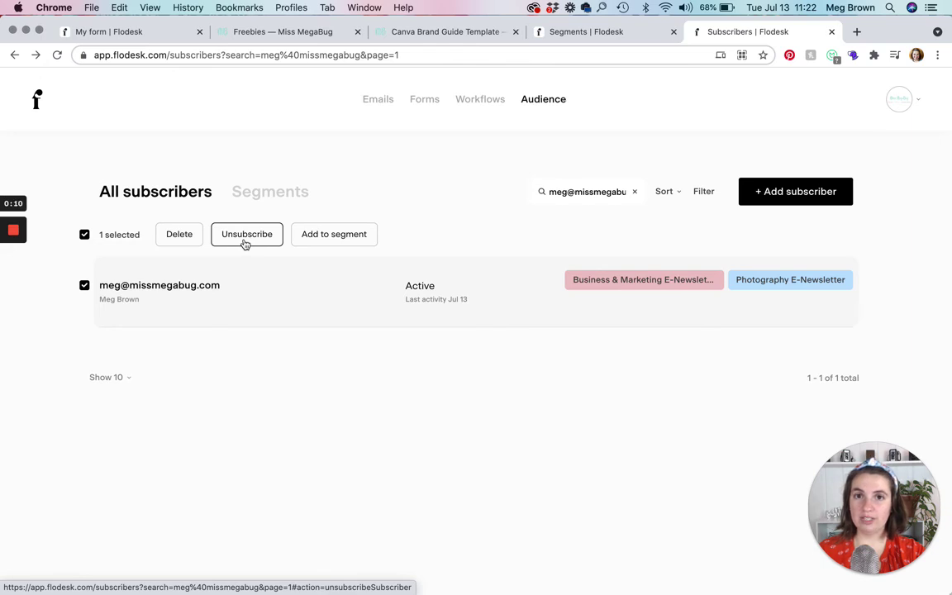
pyautogui.click(84, 285)
pyautogui.click(122, 292)
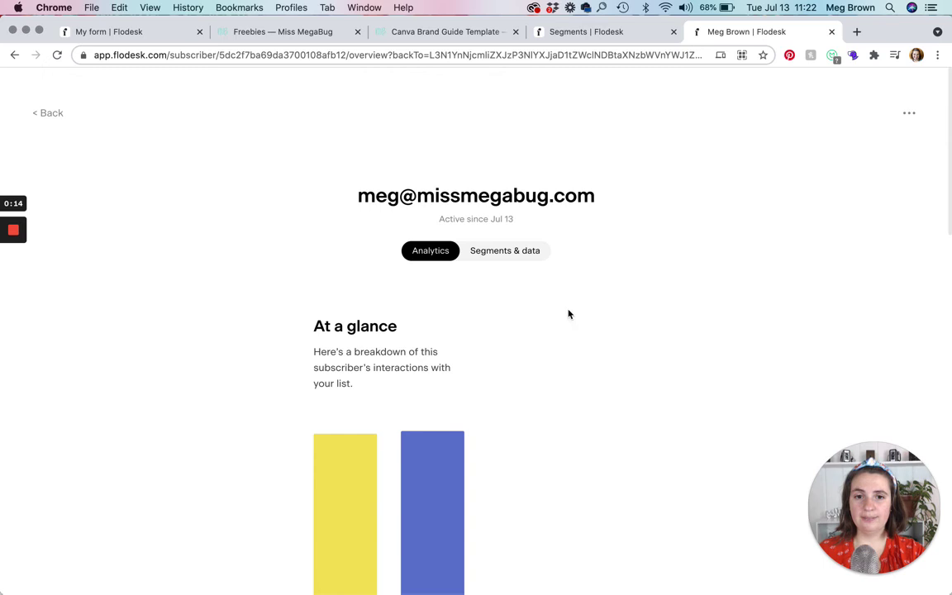
pyautogui.click(505, 252)
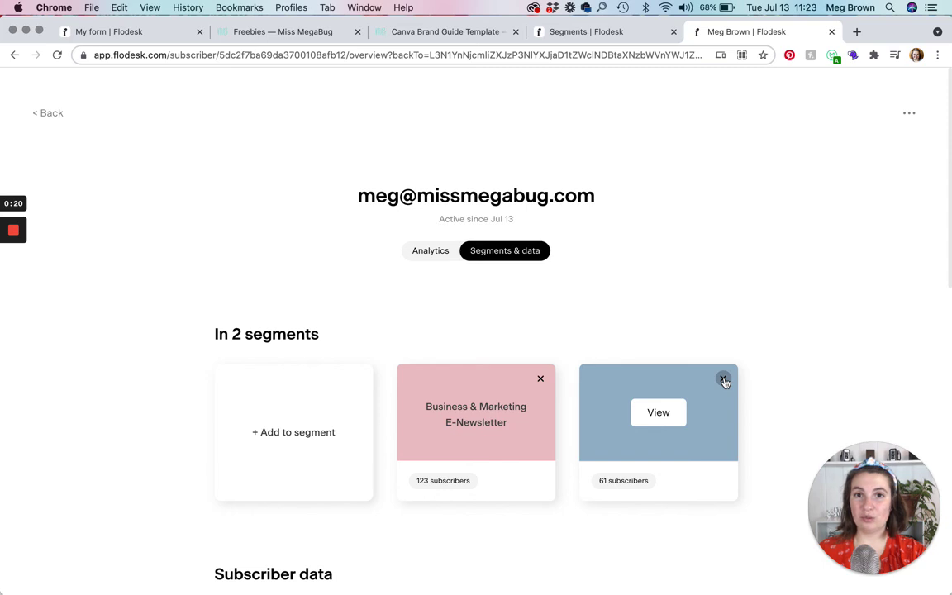
pyautogui.moveTo(838, 478)
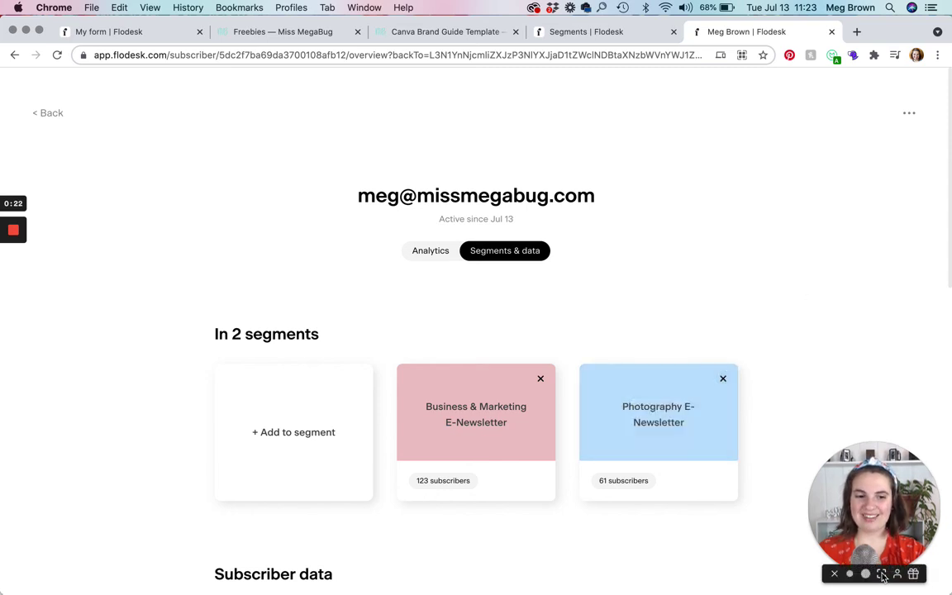
pyautogui.click(882, 573)
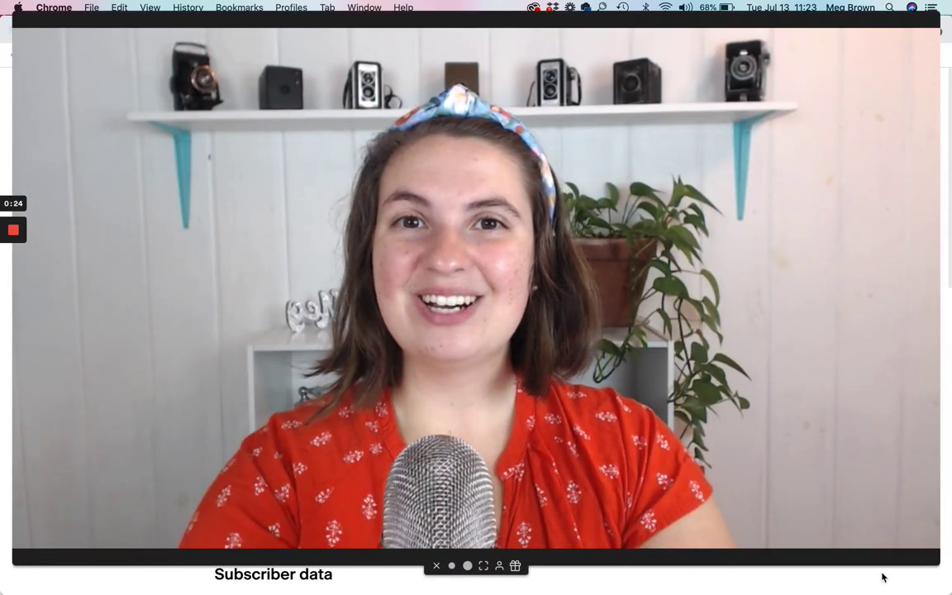